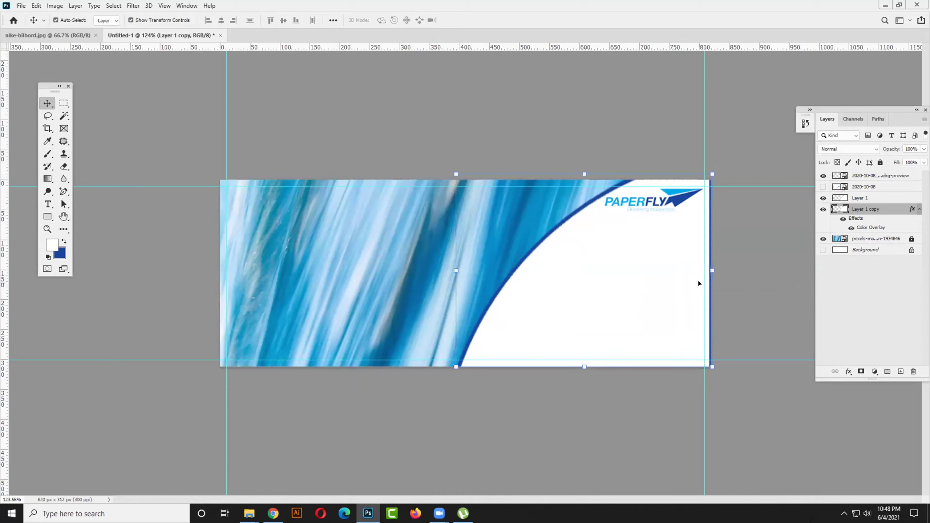
Step: Nudge the white curved shape on Layer 1 to the right, widening the blue border along its curve
click(634, 295)
key(Right)
key(Right)
key(Right)
key(Right)
key(Right)
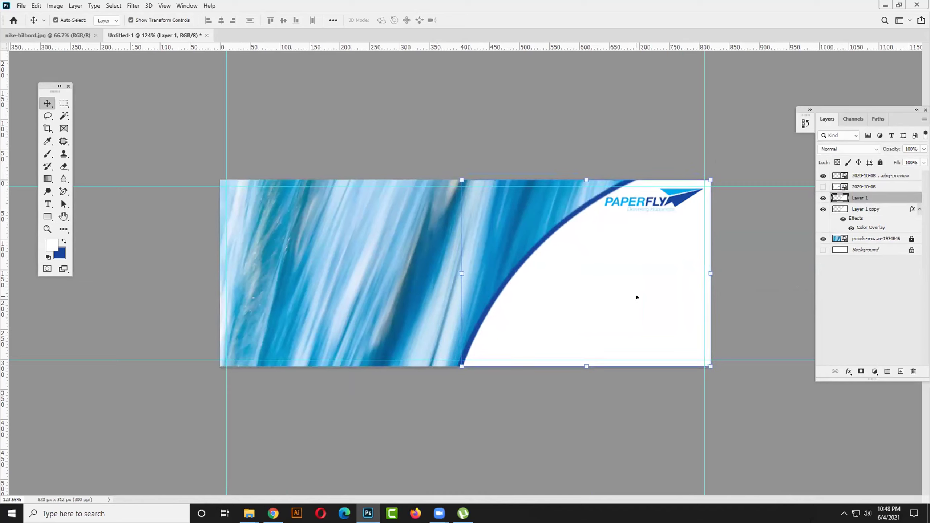
key(Right)
key(Right)
key(Right)
key(Right)
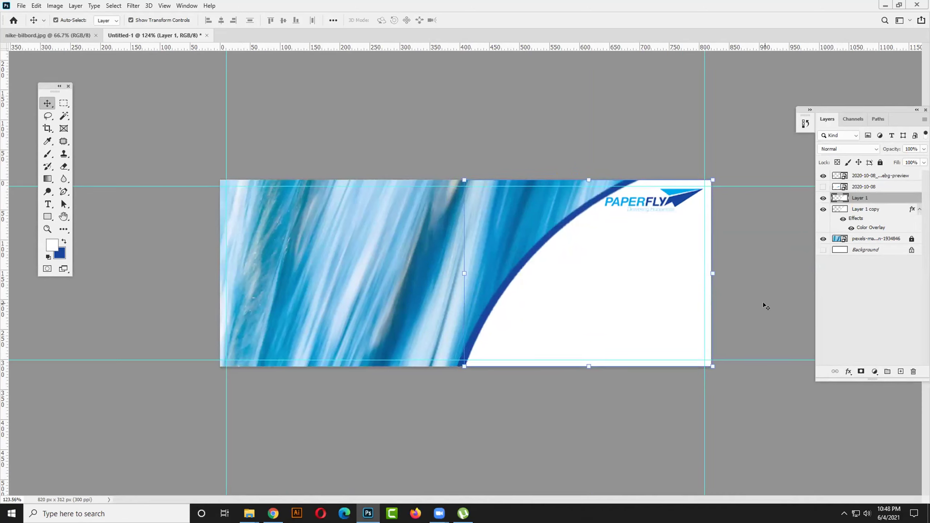
Step: Nudge the blue Layer 1 copy shape right to leave a thin border along the white curve, then deselect all layers
click(763, 306)
click(483, 318)
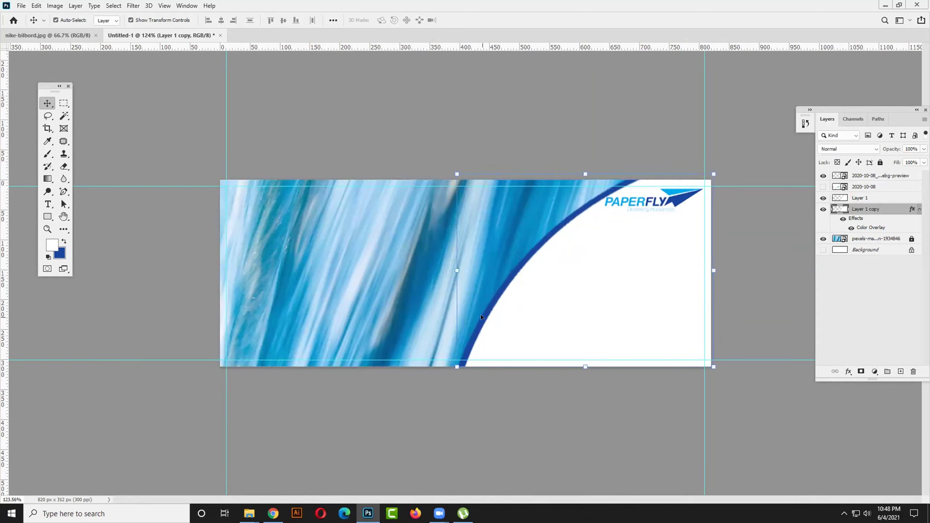
key(Right)
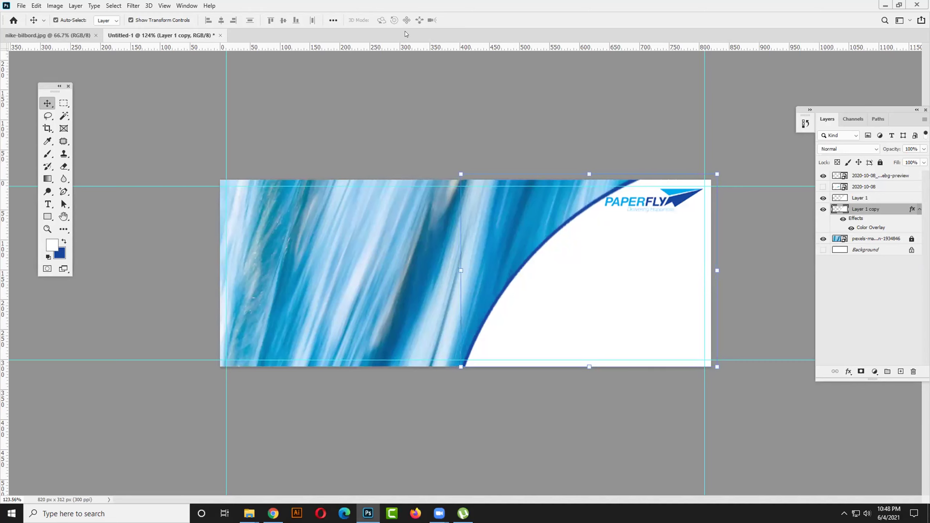
click(430, 91)
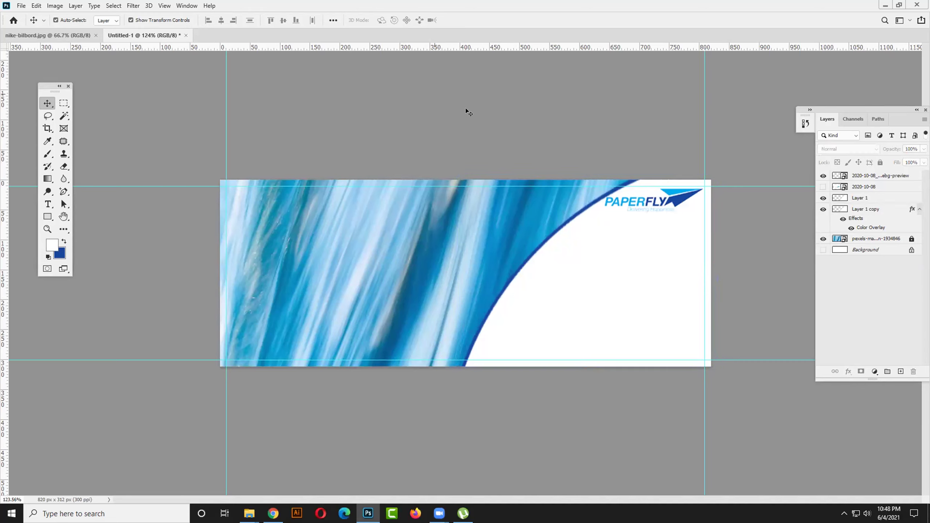
click(678, 194)
click(708, 235)
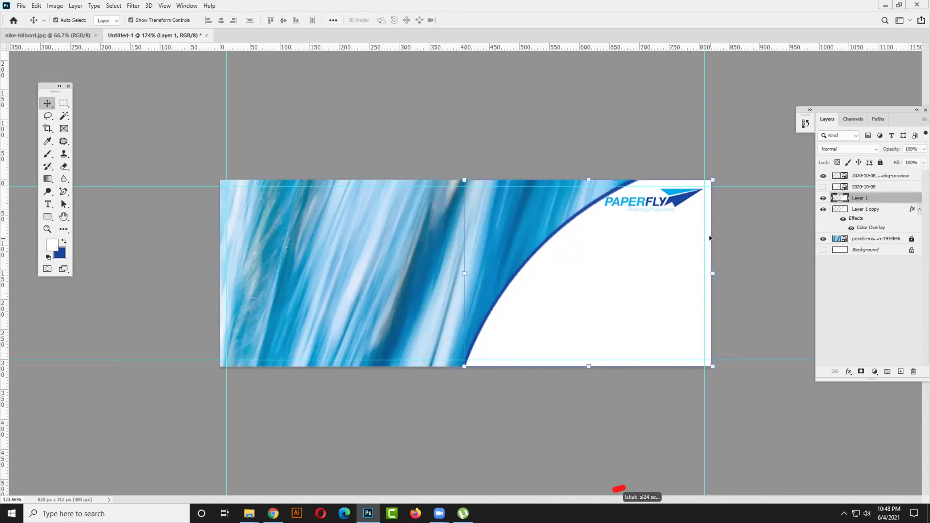
click(774, 251)
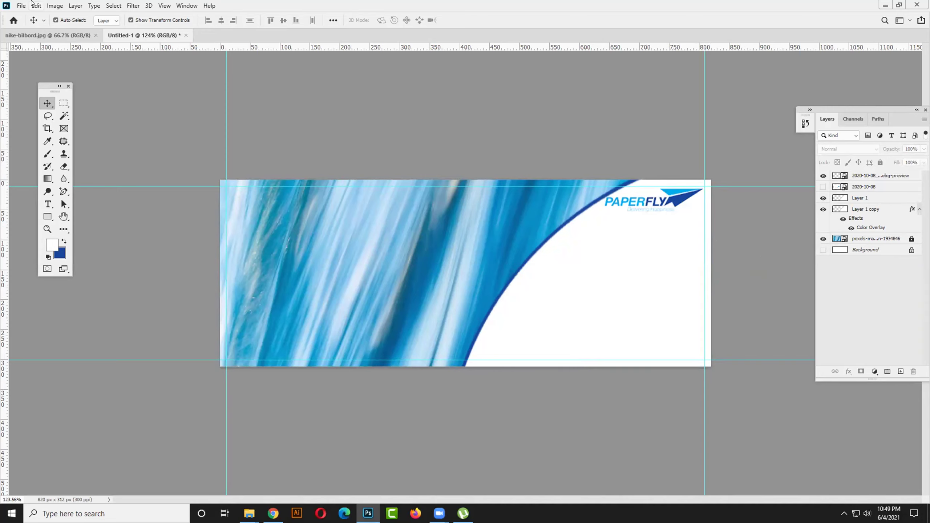
Step: Create a new document from the recent custom preset of 1280 x 720 px at 72 ppi
click(64, 35)
click(119, 35)
click(21, 6)
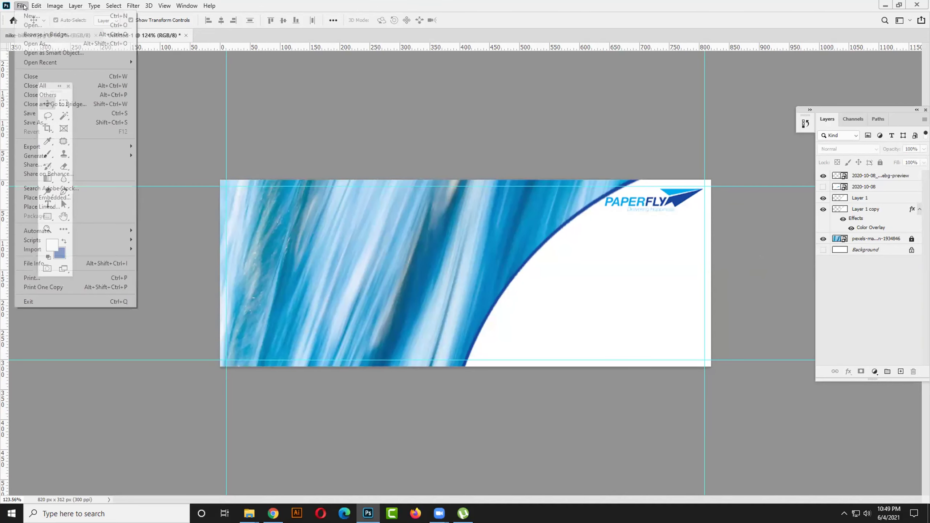
click(36, 5)
click(21, 6)
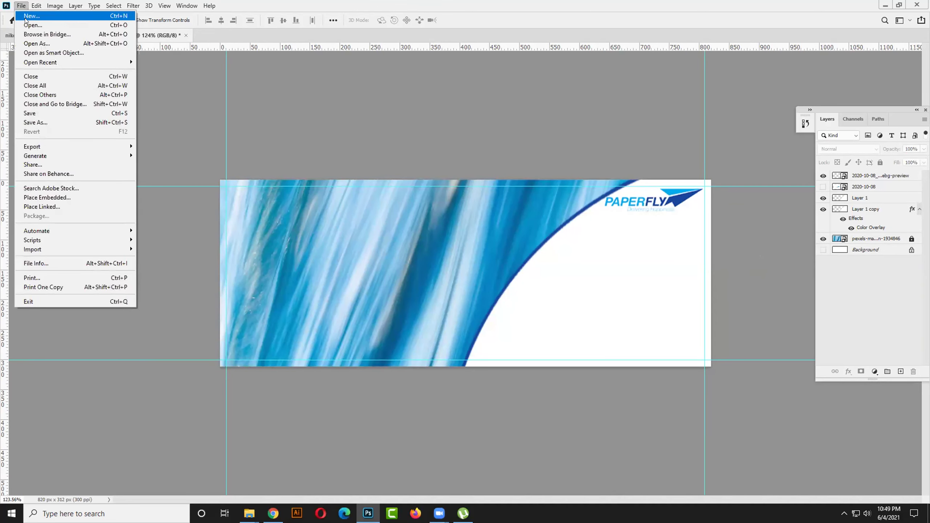
click(25, 18)
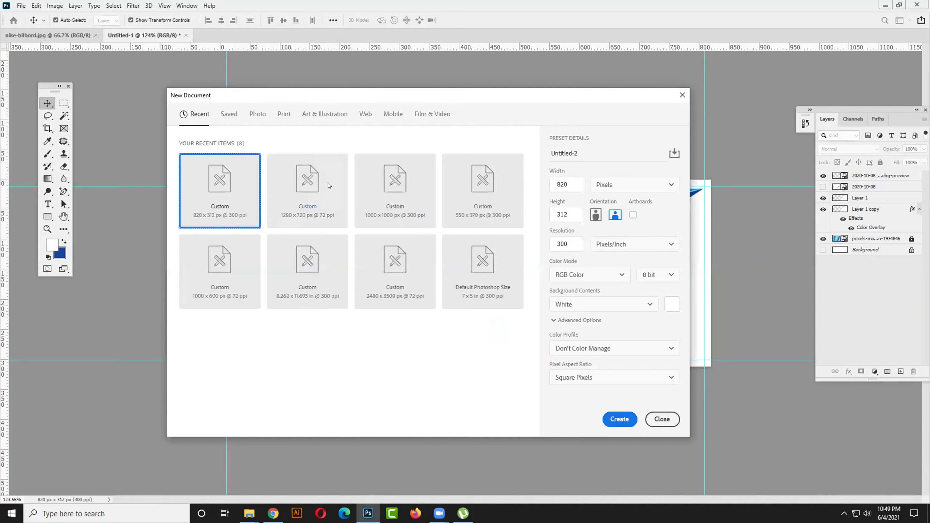
click(341, 209)
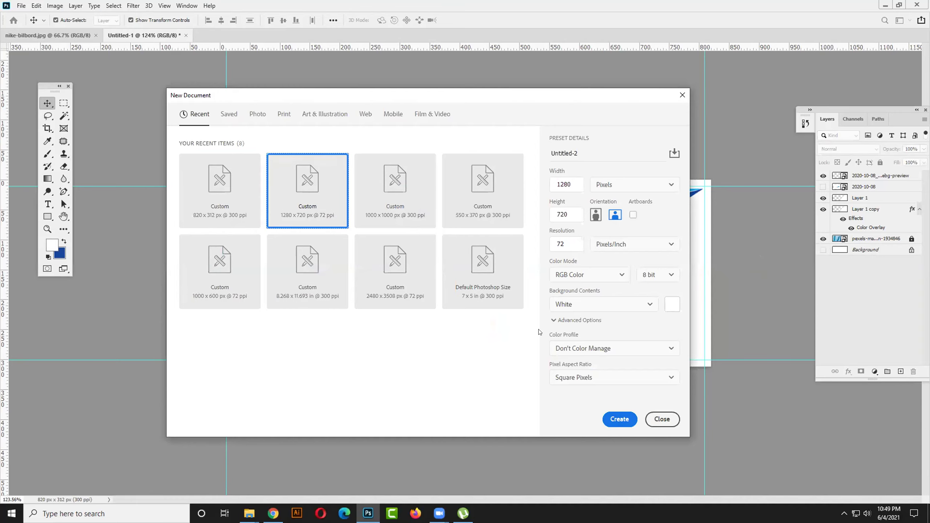
click(625, 420)
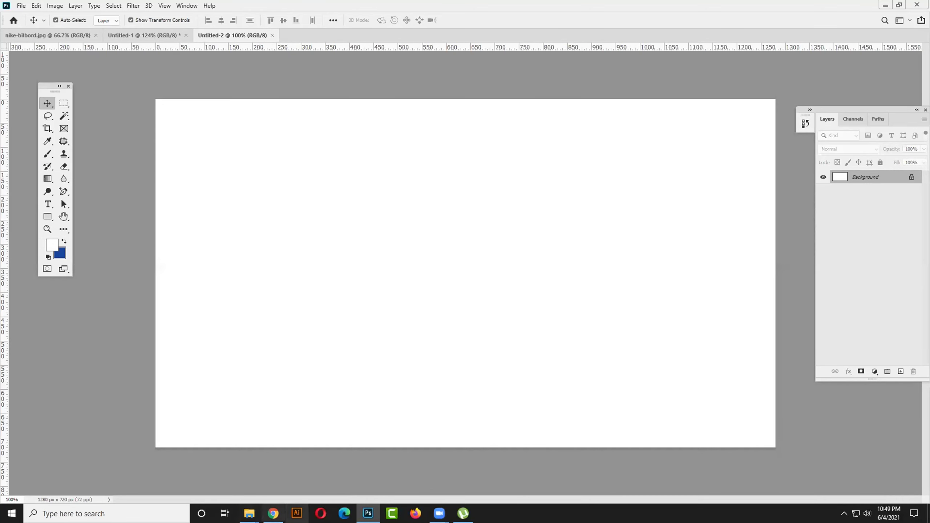
Step: Switch to Chrome and search Google Images for "fridge png" in a new tab
click(273, 513)
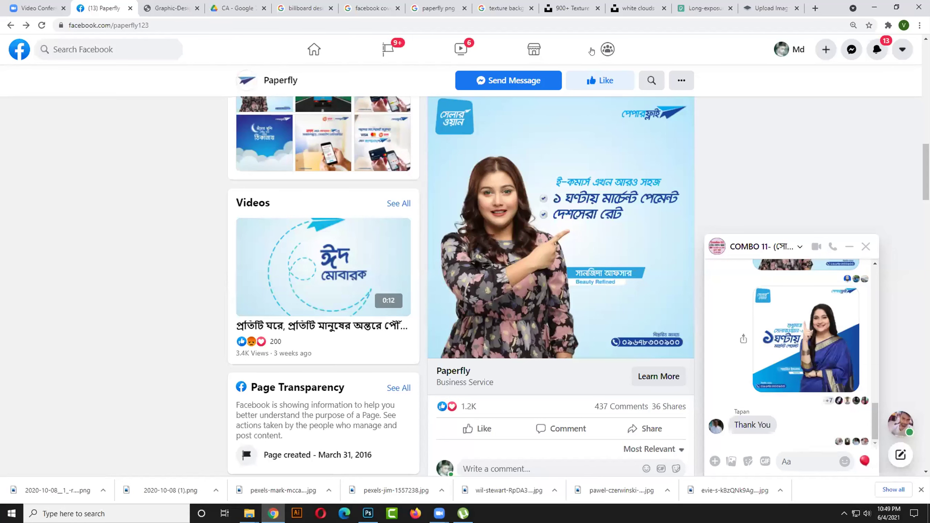
click(815, 8)
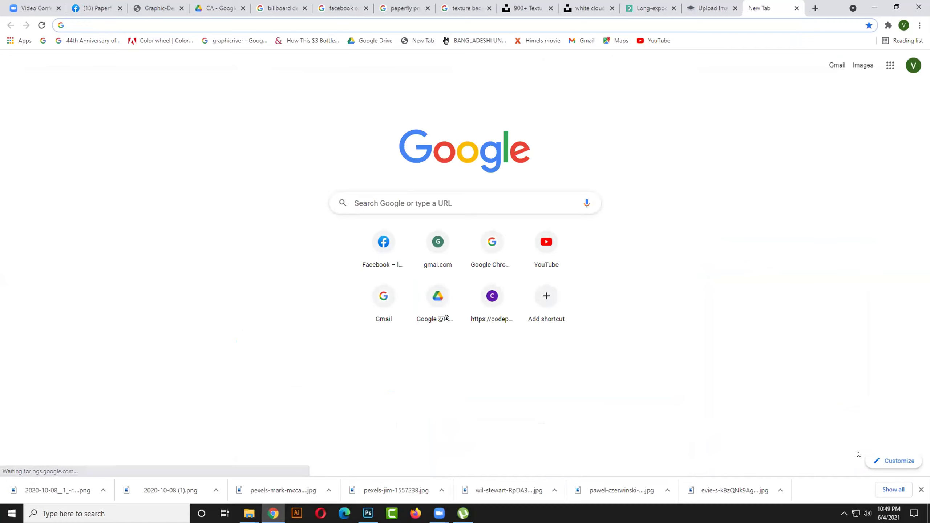
click(854, 511)
drag(852, 490, 857, 490)
click(457, 207)
click(441, 194)
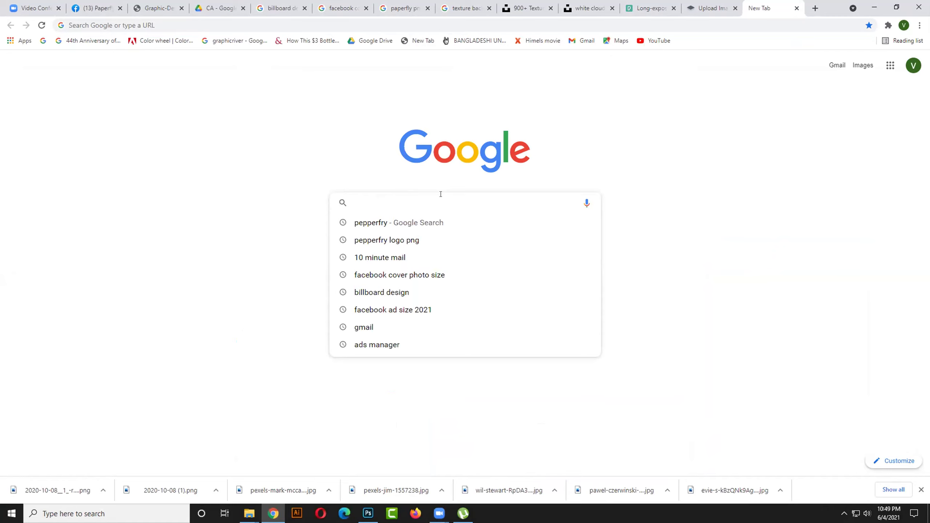
text(fri)
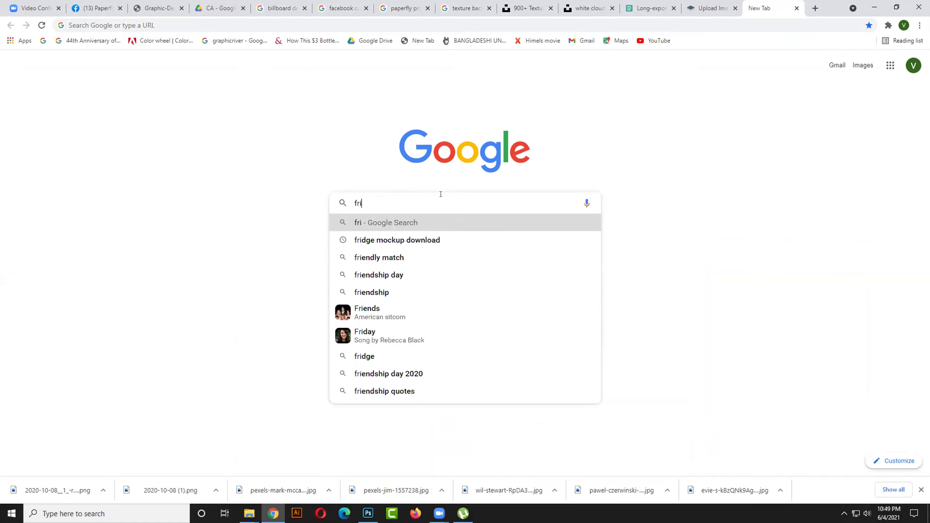
text(dge)
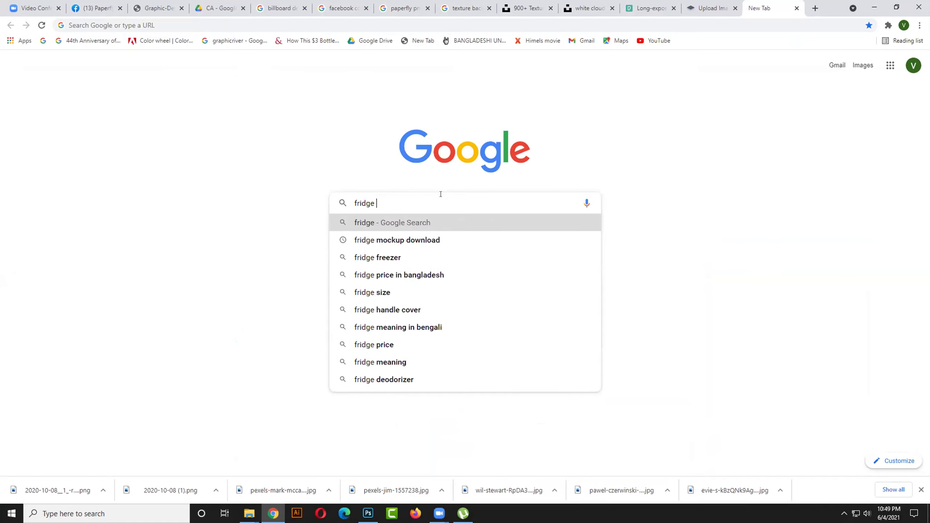
text( png)
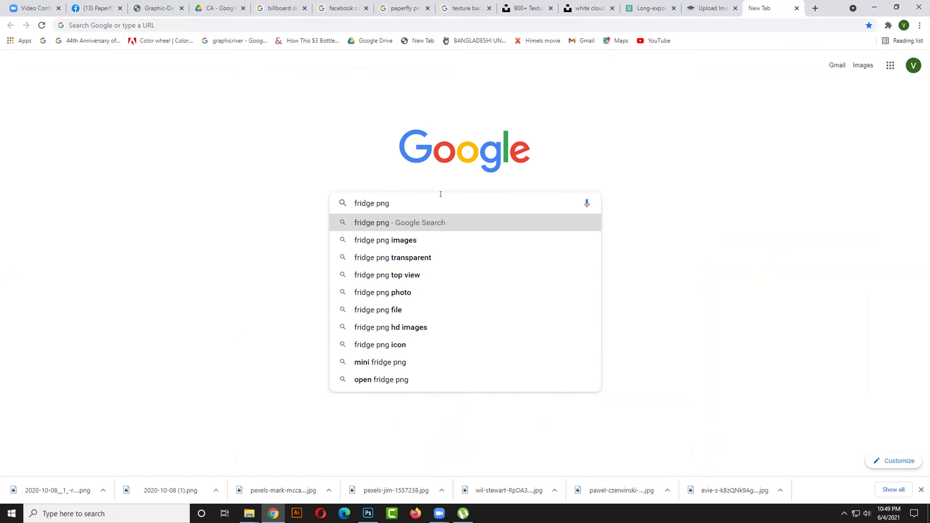
key(Return)
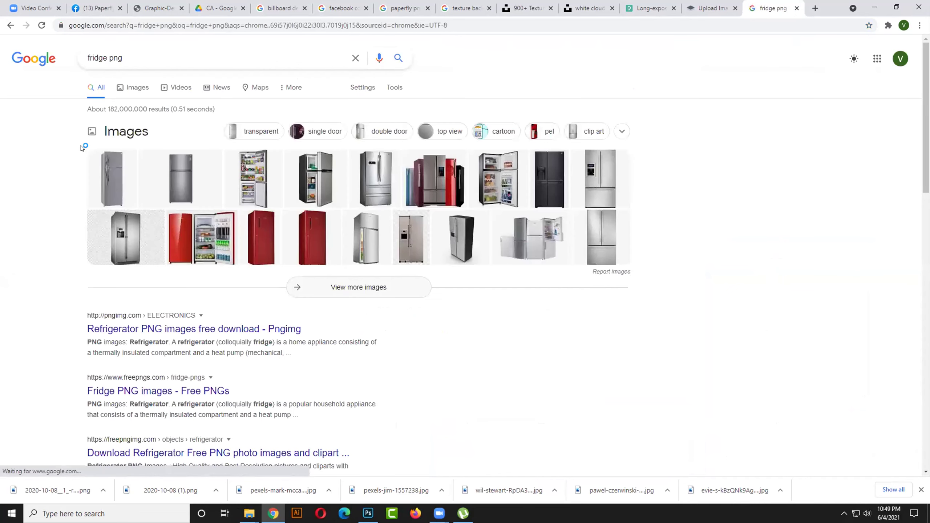
click(136, 87)
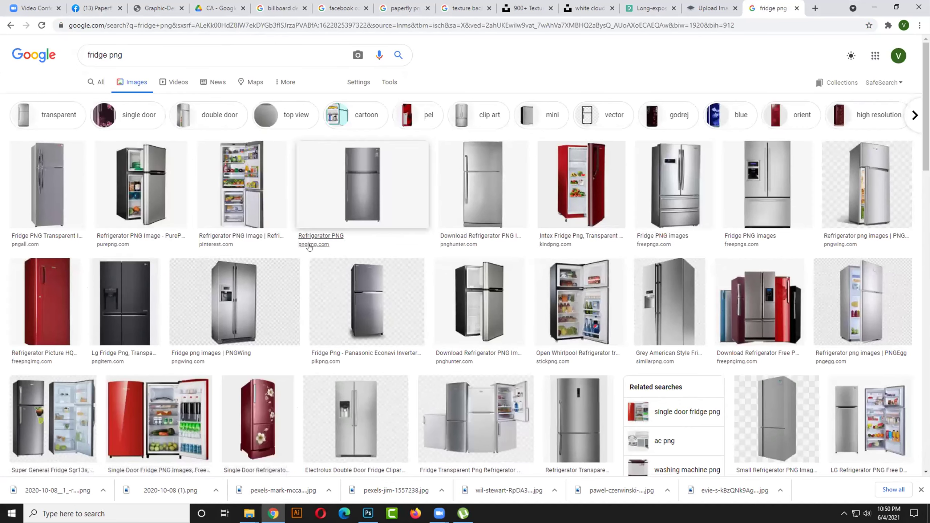
Step: Browse the fridge image results and preview the open red SMEG refrigerator from Pngimg
scroll(312, 264, down, 1)
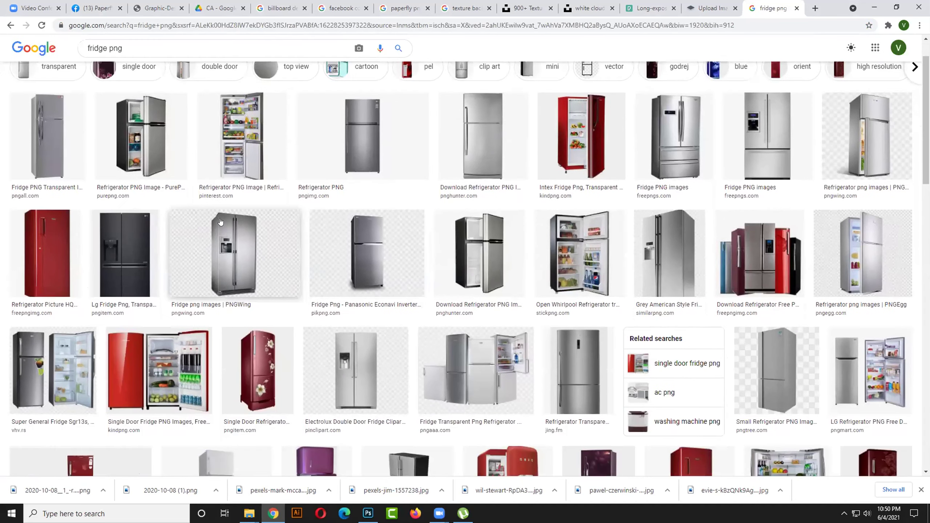
scroll(224, 222, down, 3)
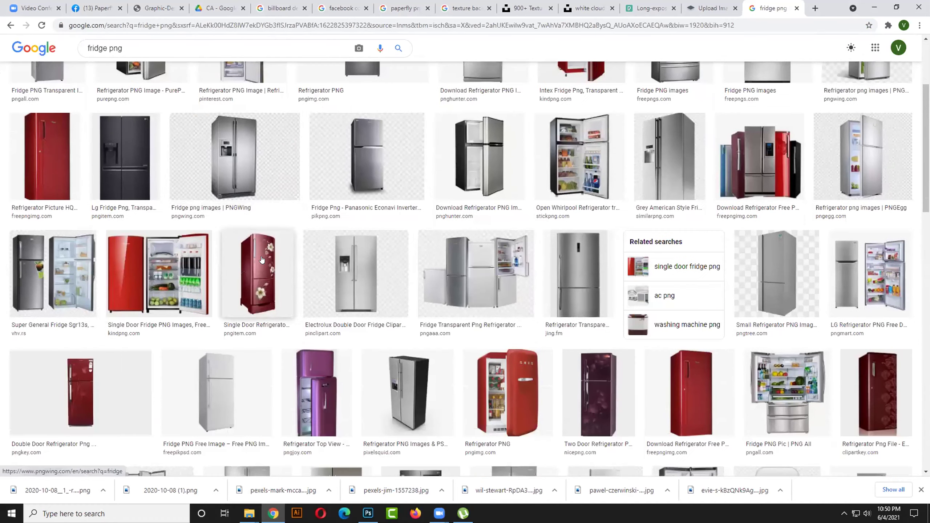
scroll(257, 260, up, 1)
scroll(239, 268, down, 1)
scroll(245, 266, down, 2)
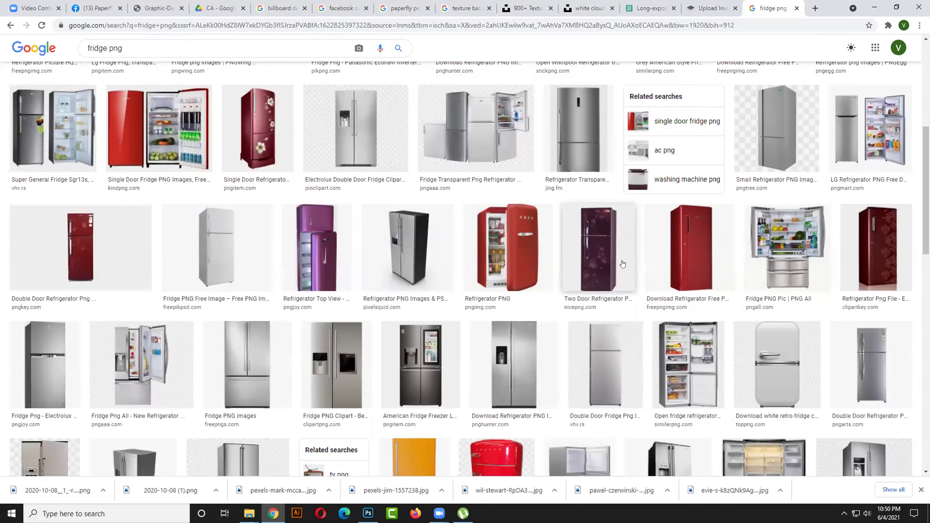
click(684, 273)
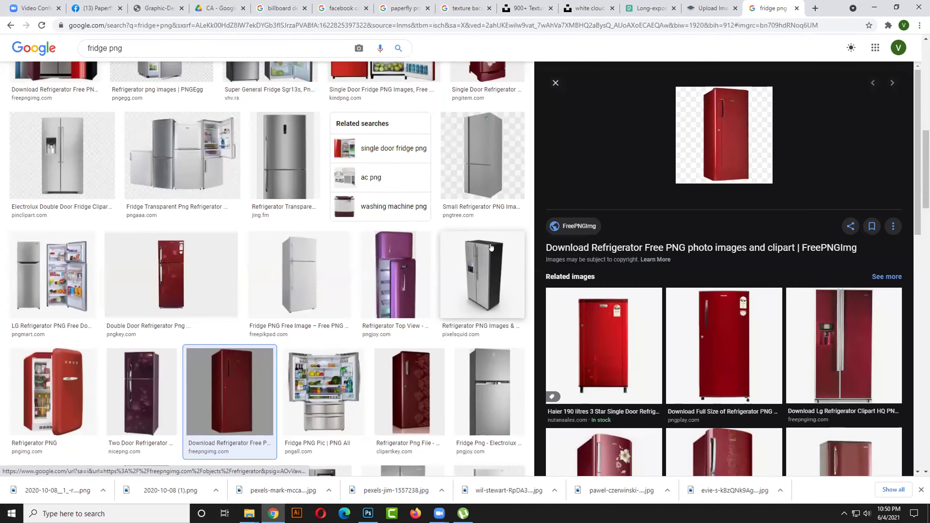
scroll(491, 248, up, 6)
scroll(686, 354, down, 1)
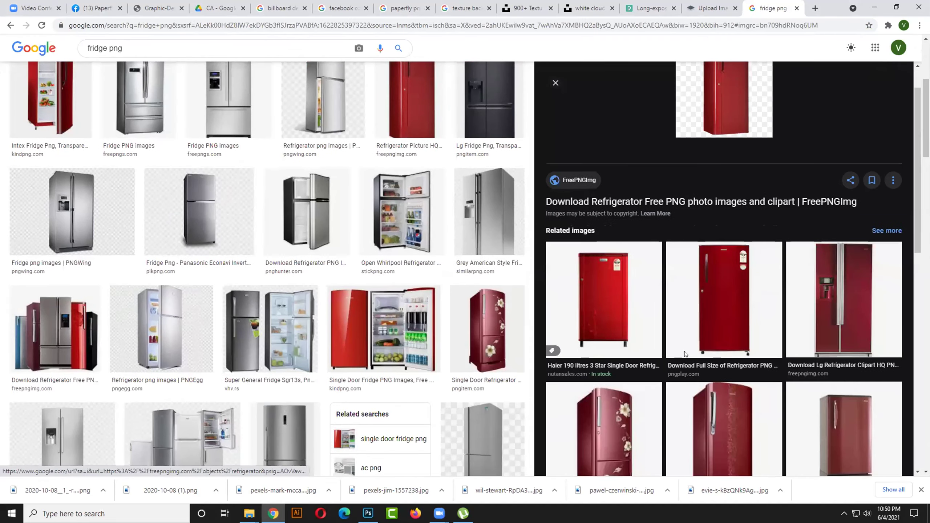
scroll(685, 354, down, 3)
scroll(719, 354, down, 2)
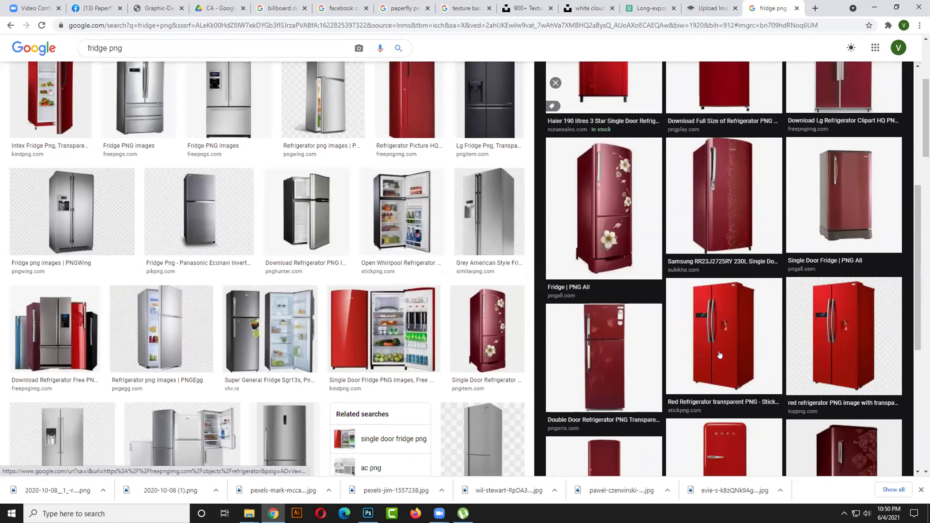
scroll(309, 270, down, 7)
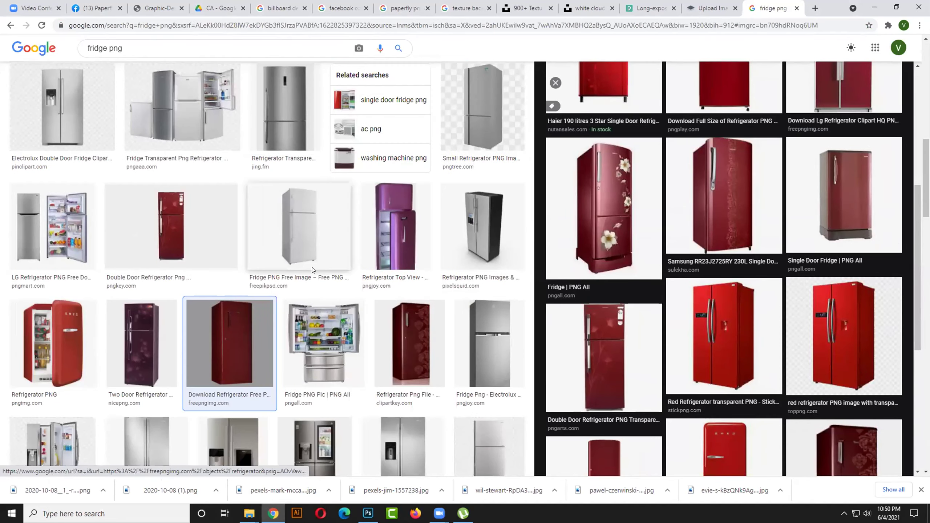
scroll(309, 270, down, 1)
click(54, 293)
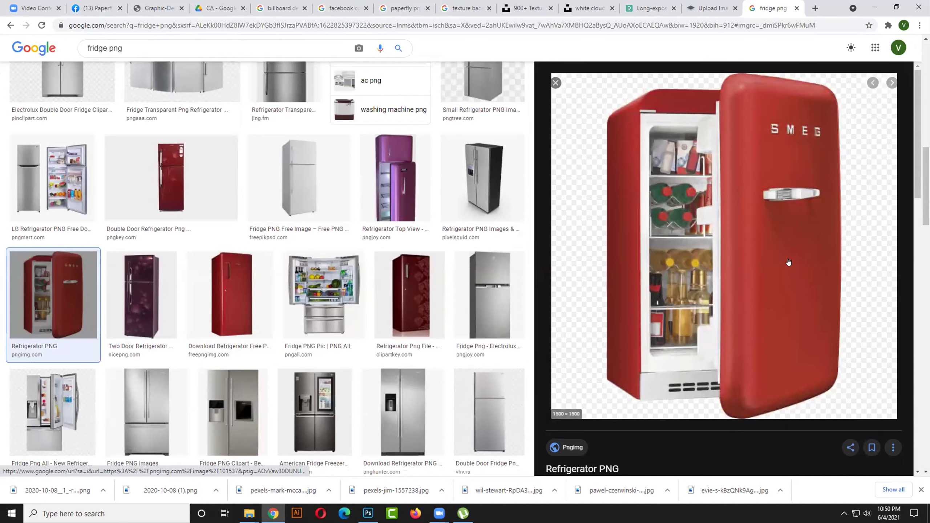
scroll(731, 268, down, 1)
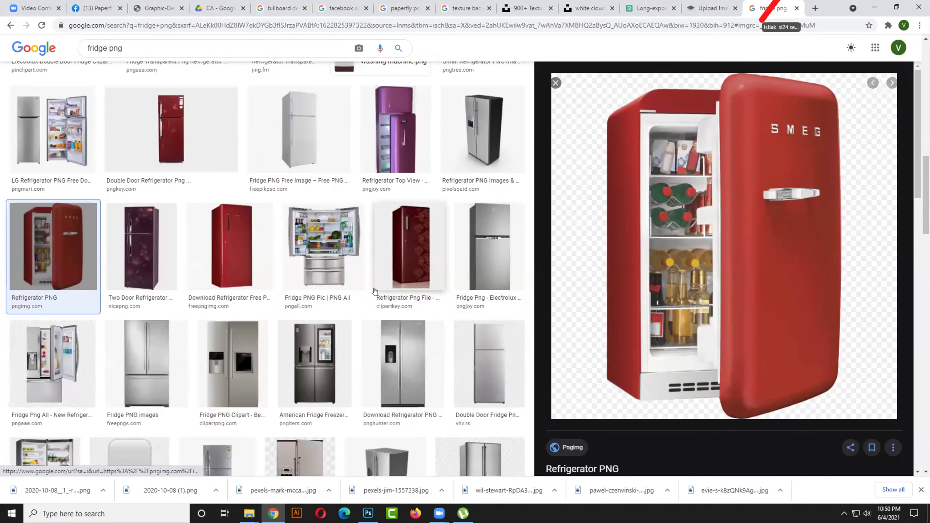
Step: Save the red SMEG refrigerator image to the Desktop as refrigerator_PNG101537.png
right_click(662, 287)
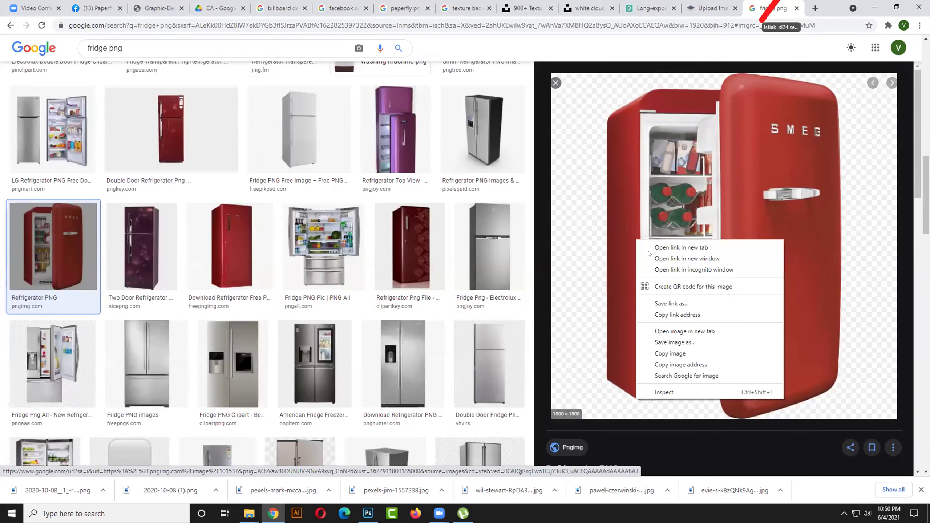
click(666, 339)
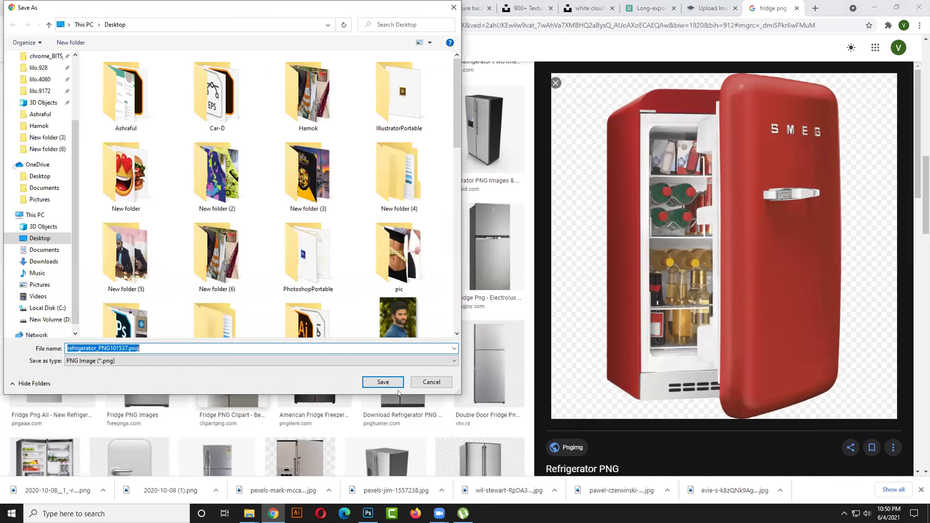
key(Return)
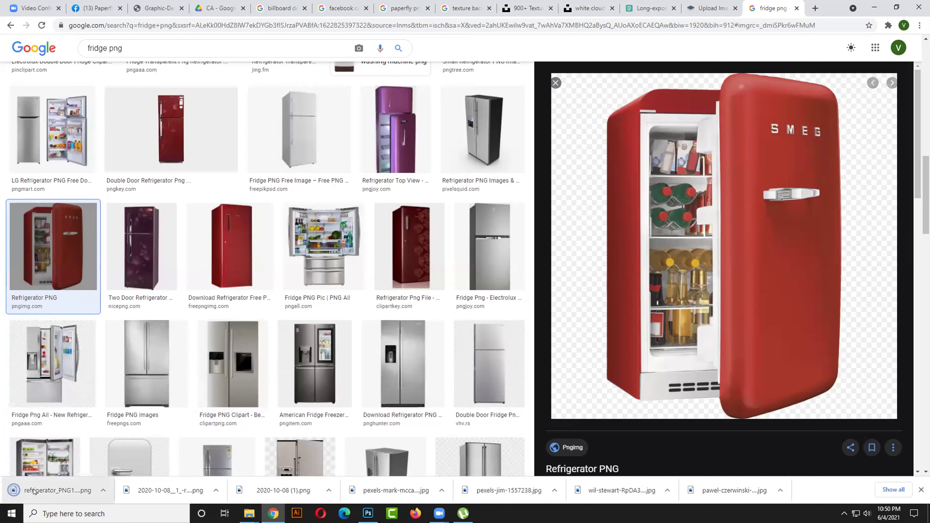
Step: Try to place the downloaded refrigerator PNG in the blank Untitled-2 Photoshop document, then return to Chrome
drag(26, 491, 366, 318)
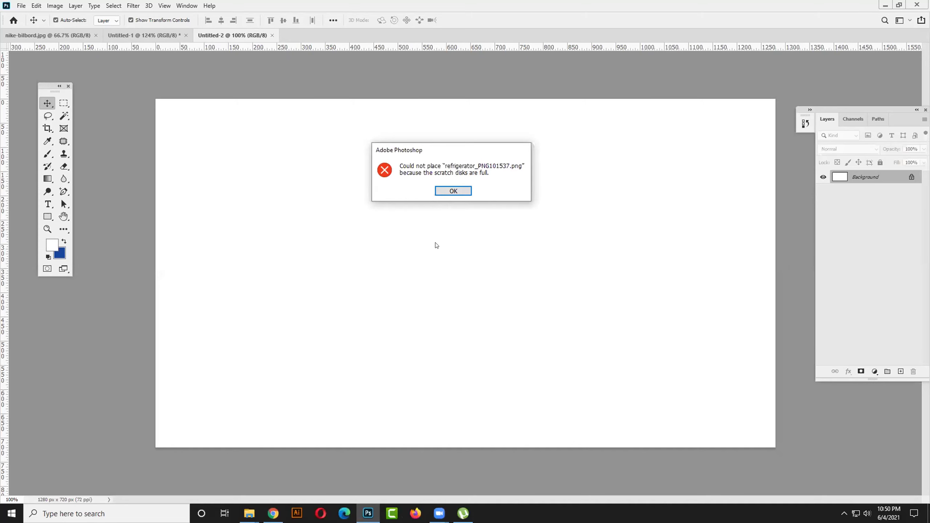
click(454, 191)
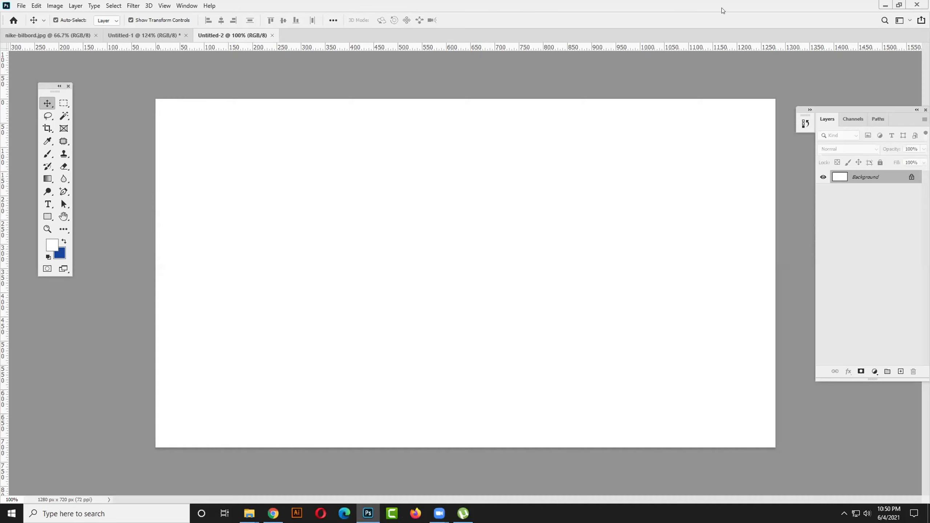
click(885, 4)
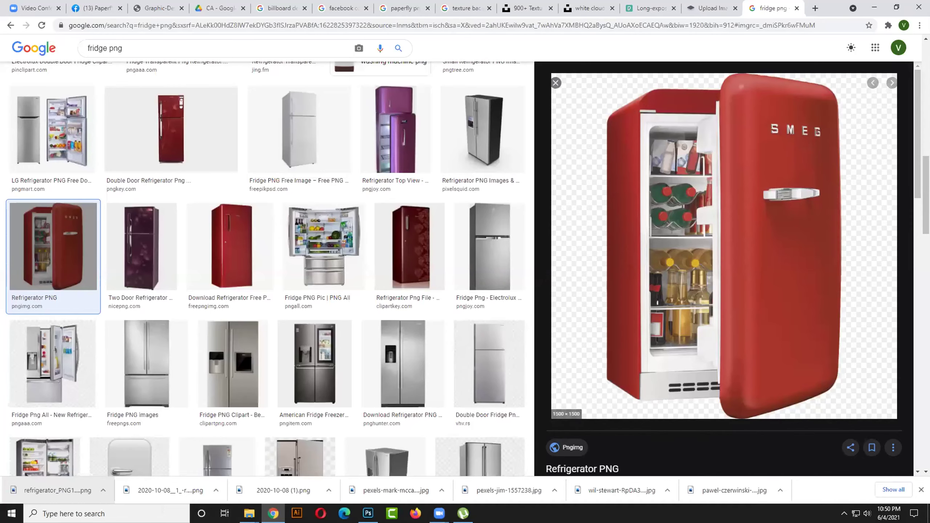
Step: Clear the open windows from the desktop and open This PC in File Explorer to check the drives' free space
click(872, 7)
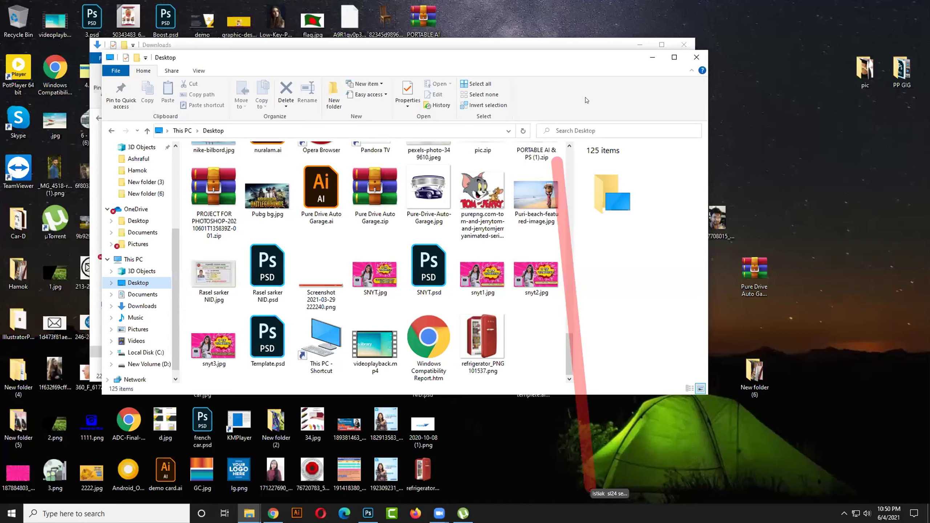
click(652, 58)
click(639, 44)
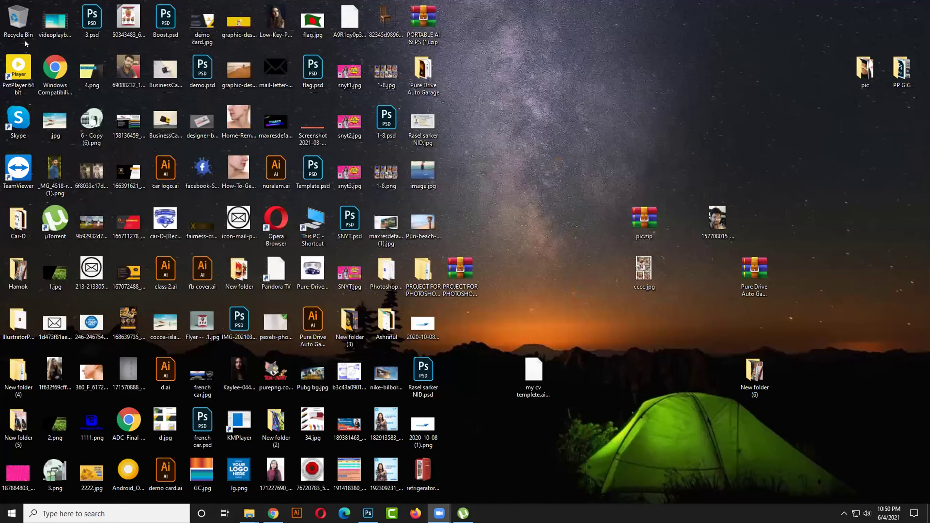
double_click(18, 219)
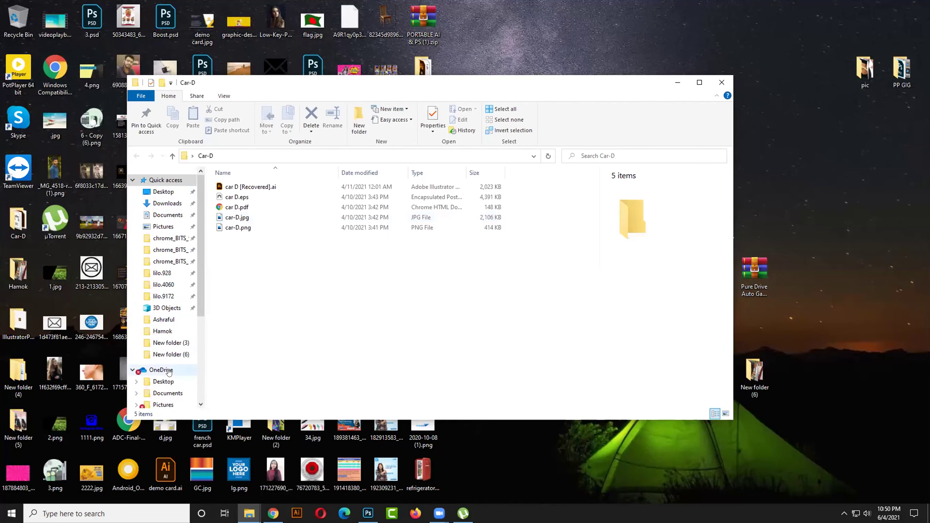
scroll(175, 363, down, 1)
click(158, 389)
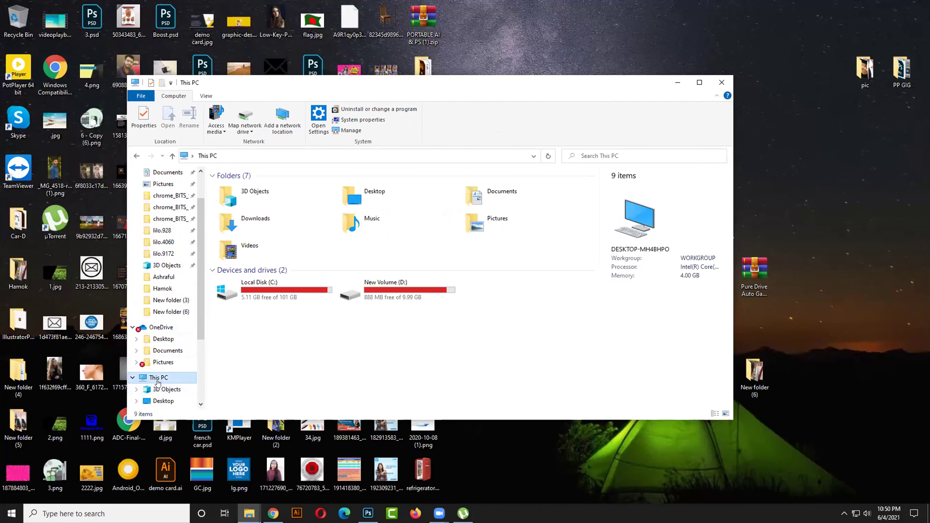
click(322, 298)
click(277, 325)
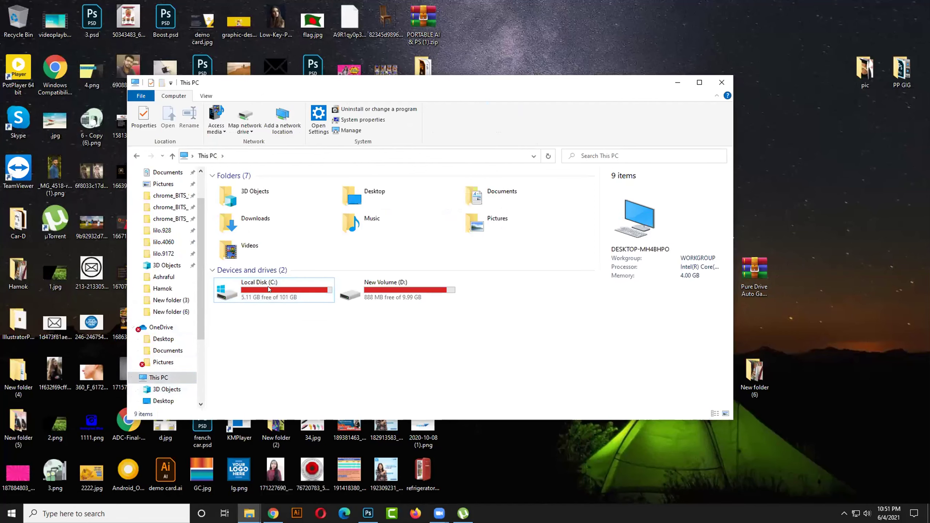
Step: Permanently delete the video zoom_0.mp4 from the Downloads folder
click(245, 224)
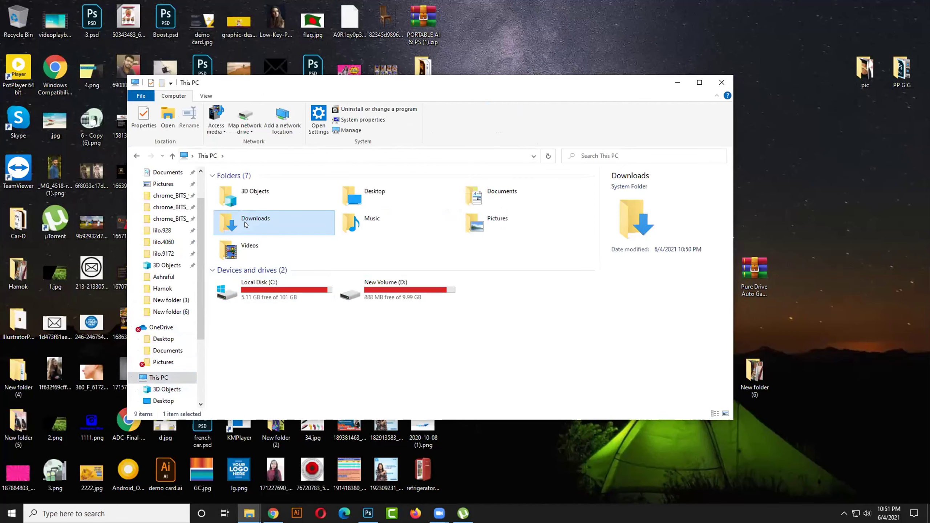
double_click(246, 224)
scroll(334, 305, down, 10)
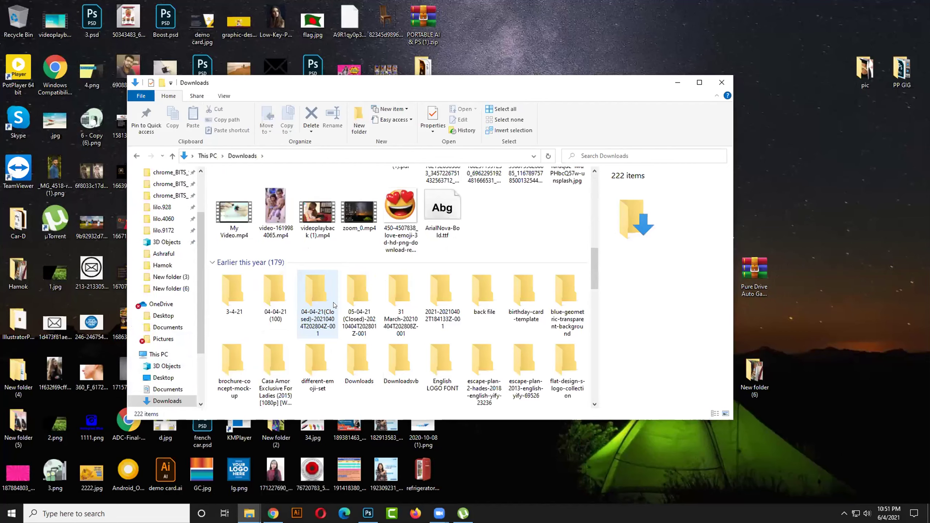
scroll(333, 305, down, 5)
scroll(333, 305, down, 10)
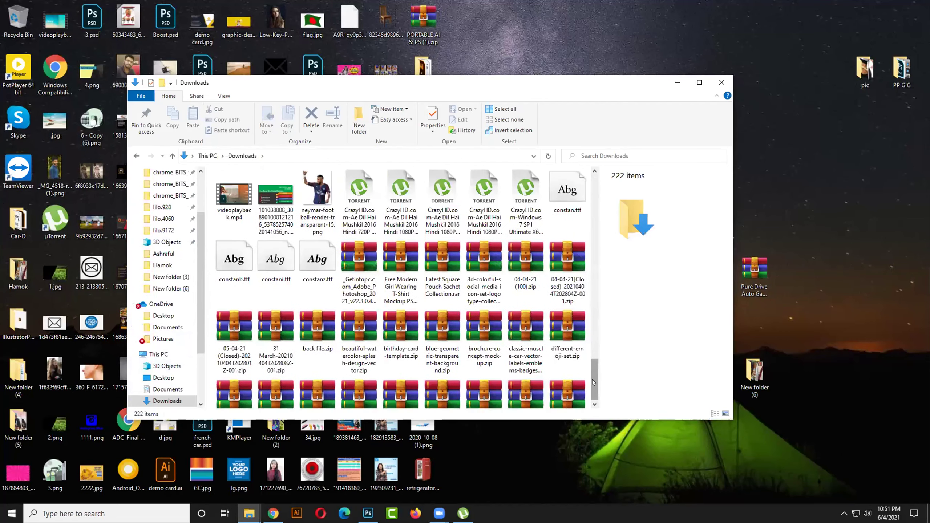
drag(595, 390, 358, 256)
scroll(596, 305, up, 1)
click(358, 255)
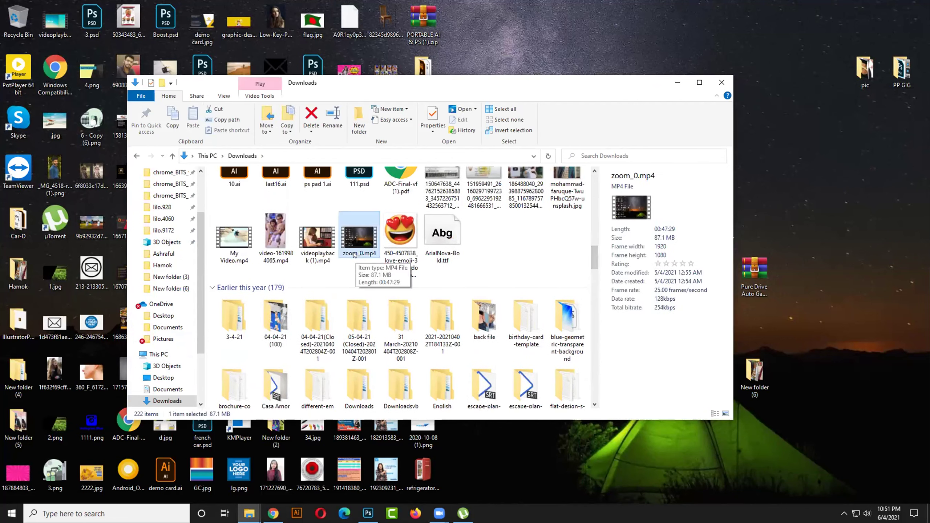
key(shift+Delete)
key(Return)
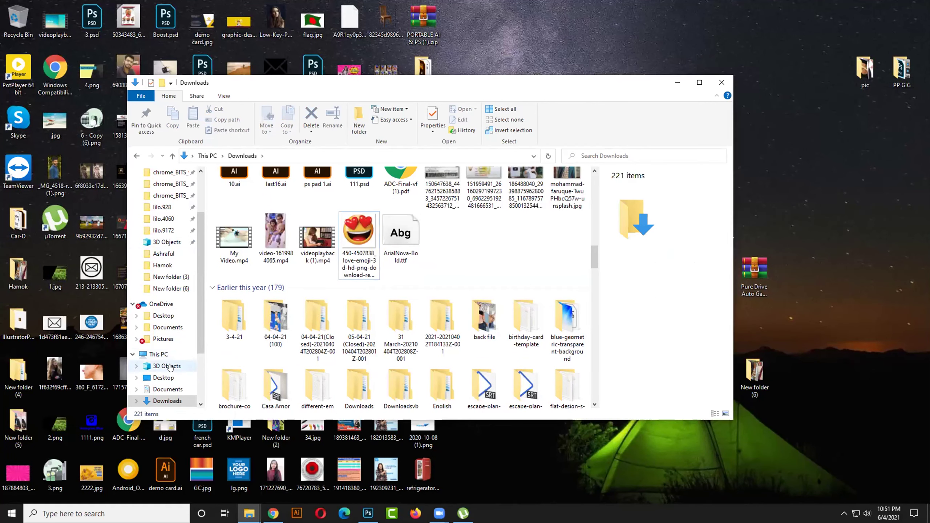
Step: Permanently delete the Documents > Zoom recording folders stamped 2021-04-21 22.49.38, 2021-04-22 22.09.27 and 2021-04-23 22.07.20
click(164, 378)
click(167, 389)
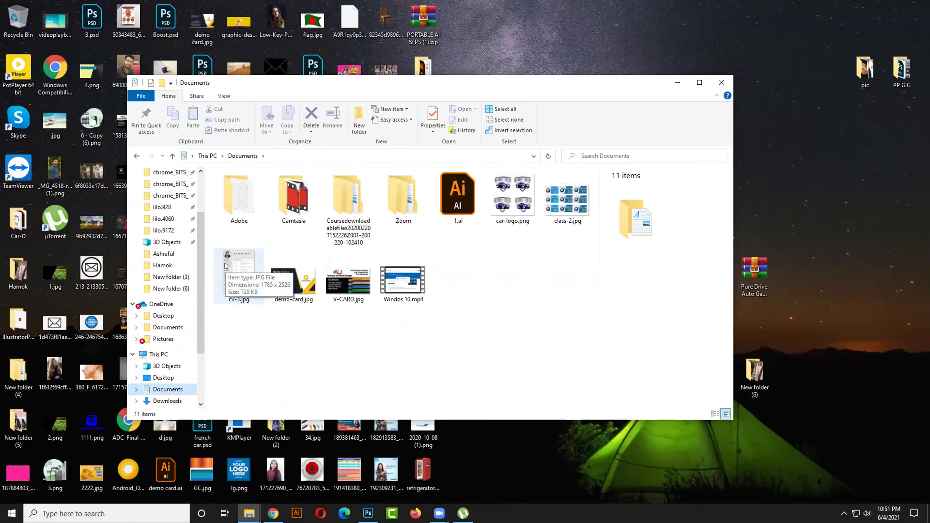
click(402, 198)
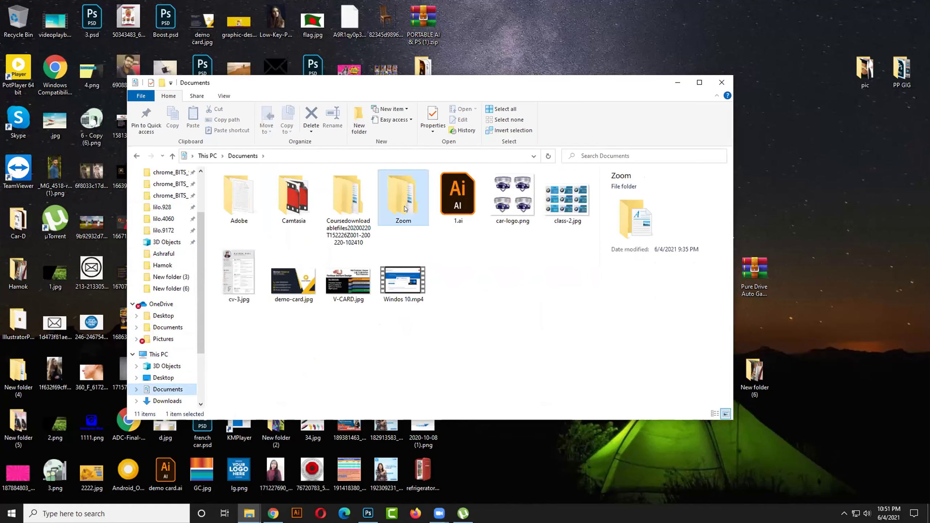
double_click(396, 216)
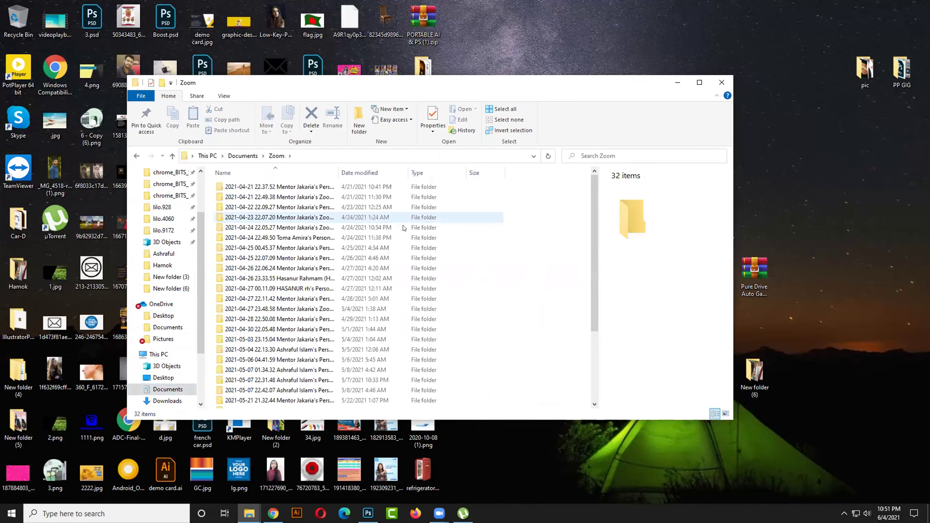
drag(515, 190, 313, 338)
key(shift+Delete)
key(Escape)
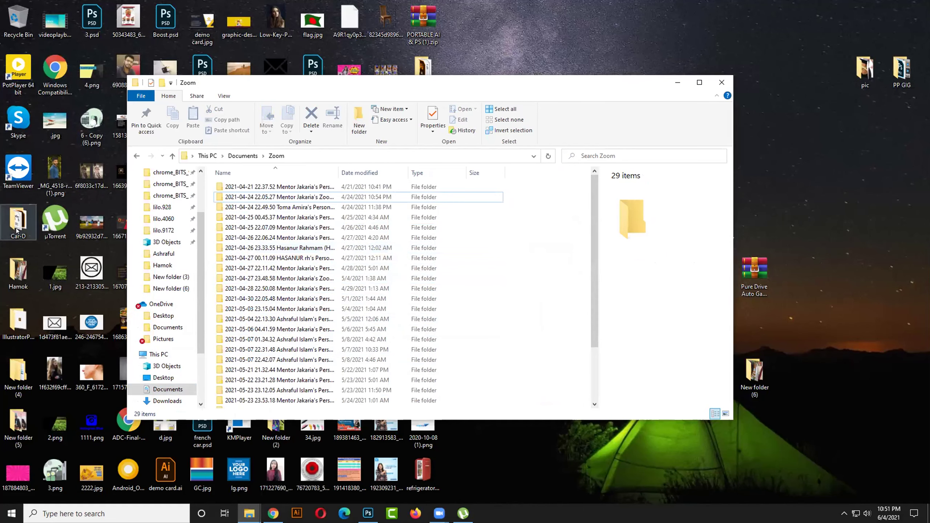
Step: Check the free space on the drives in This PC from a second File Explorer window, and close both Explorer windows
click(19, 265)
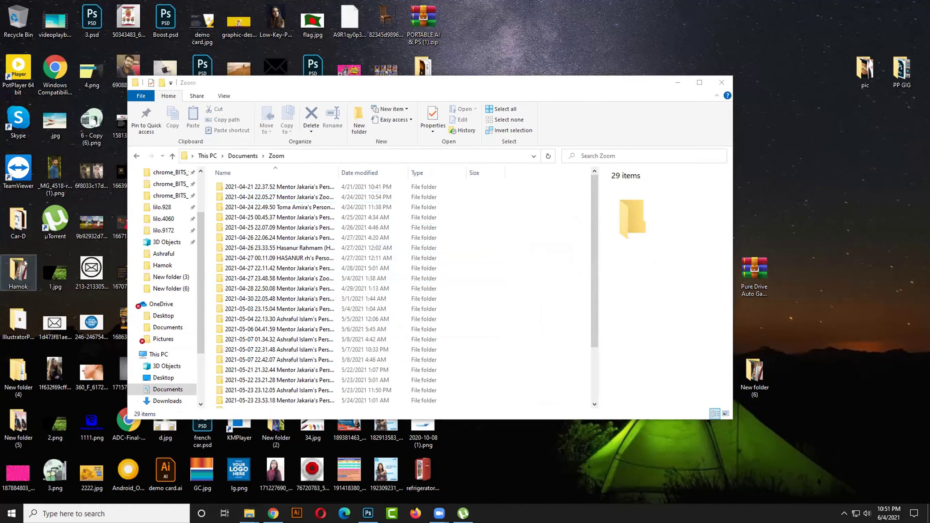
double_click(25, 263)
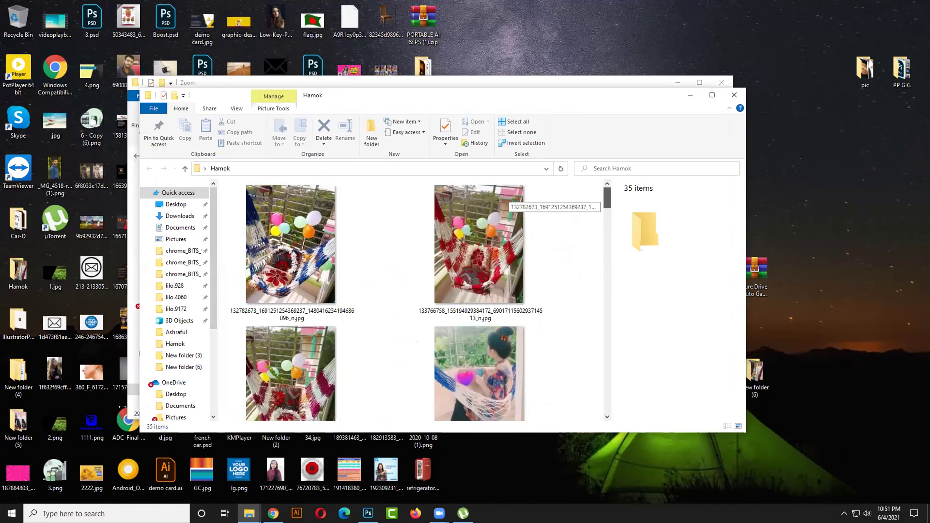
click(171, 394)
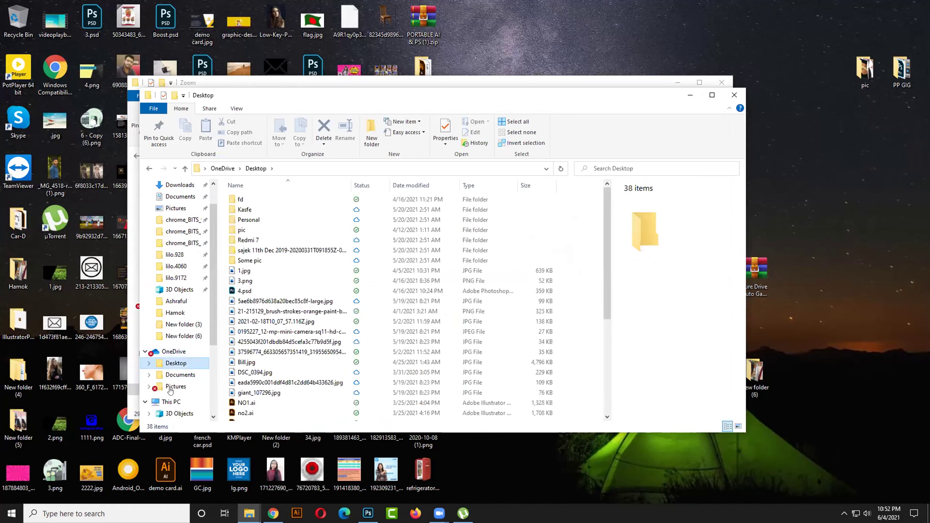
click(171, 401)
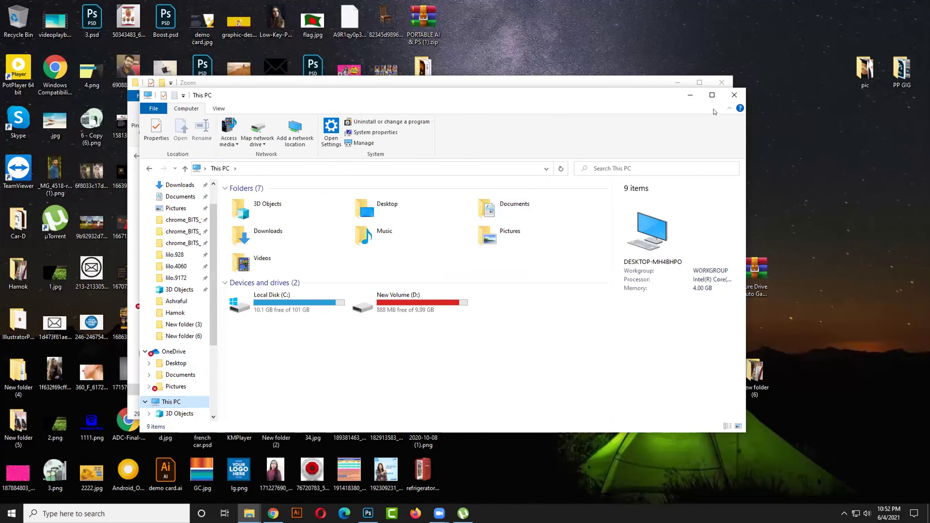
click(738, 98)
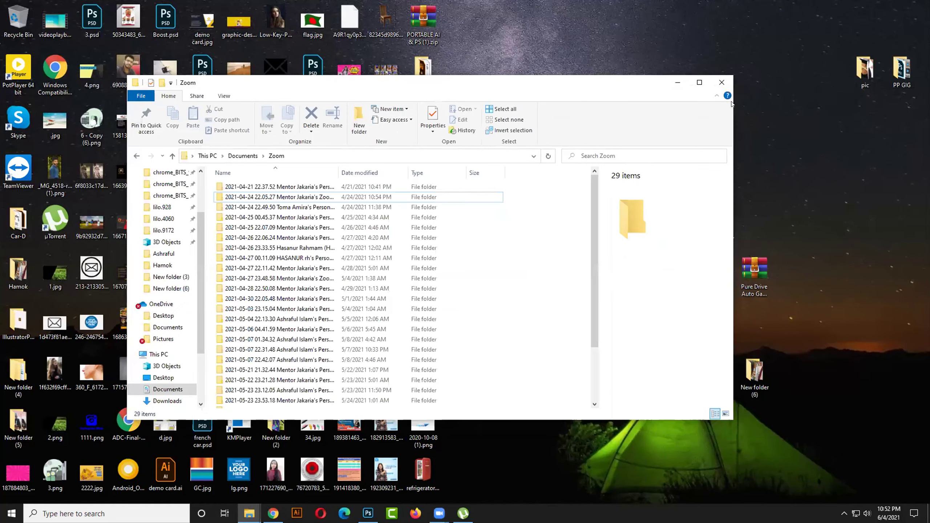
click(729, 83)
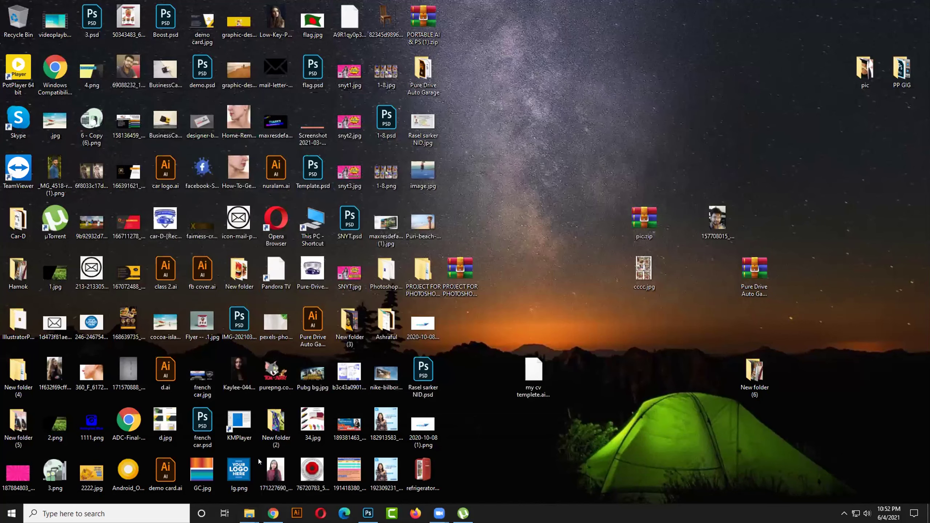
Step: Switch to Photoshop and place refrigerator_PNG101537.png from the Desktop folder into the blank Untitled-2 document
click(368, 513)
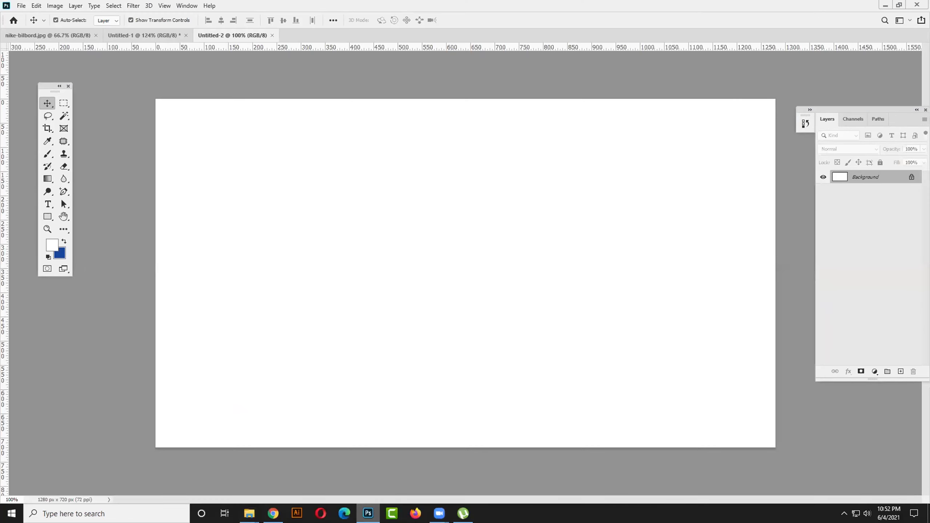
click(249, 513)
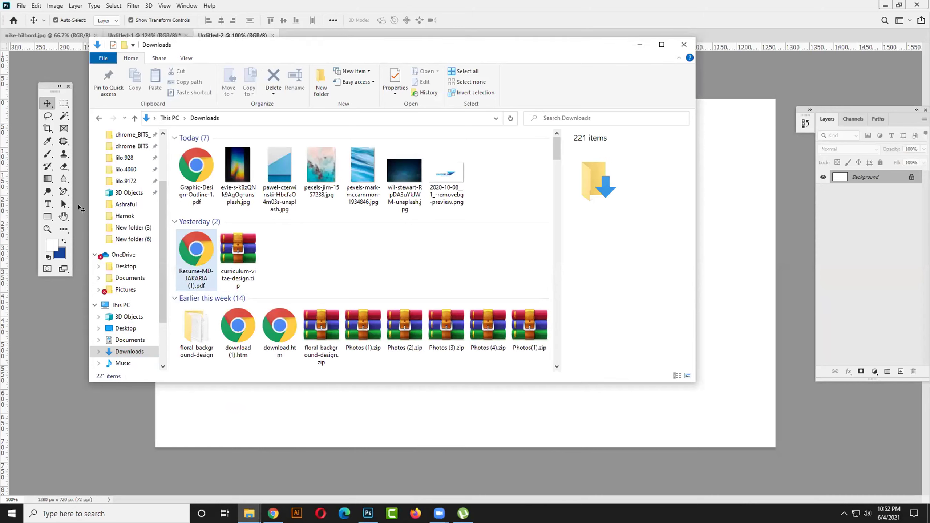
scroll(164, 227, down, 2)
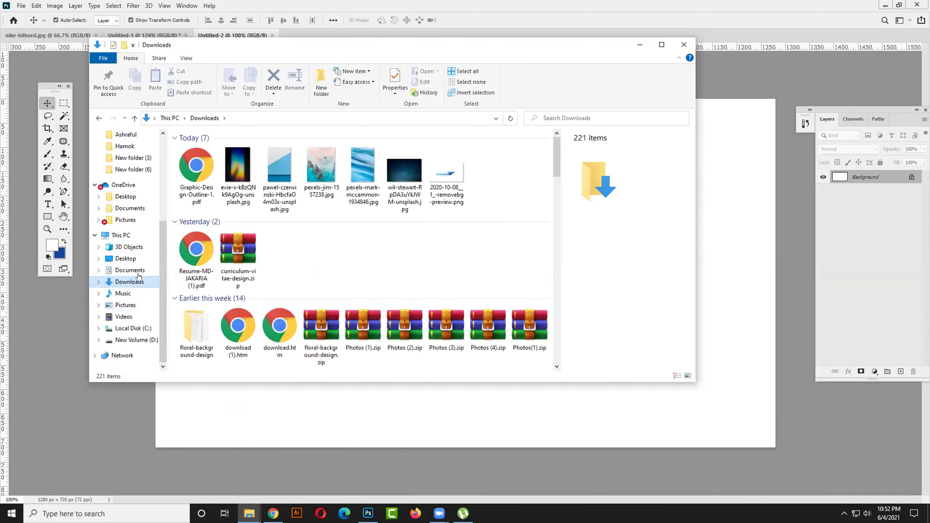
click(125, 258)
mouse_move(556, 154)
mouse_down()
mouse_move(559, 253)
mouse_move(552, 189)
mouse_move(559, 162)
mouse_up()
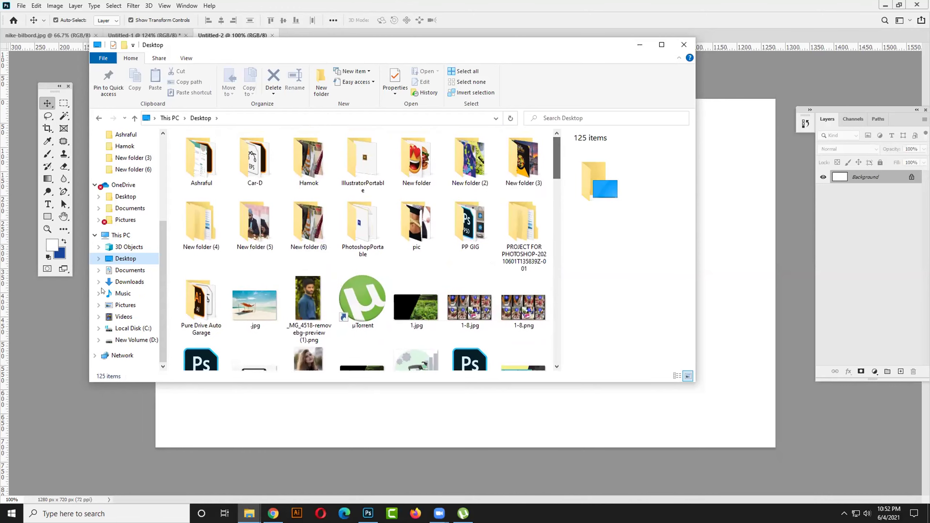
click(251, 510)
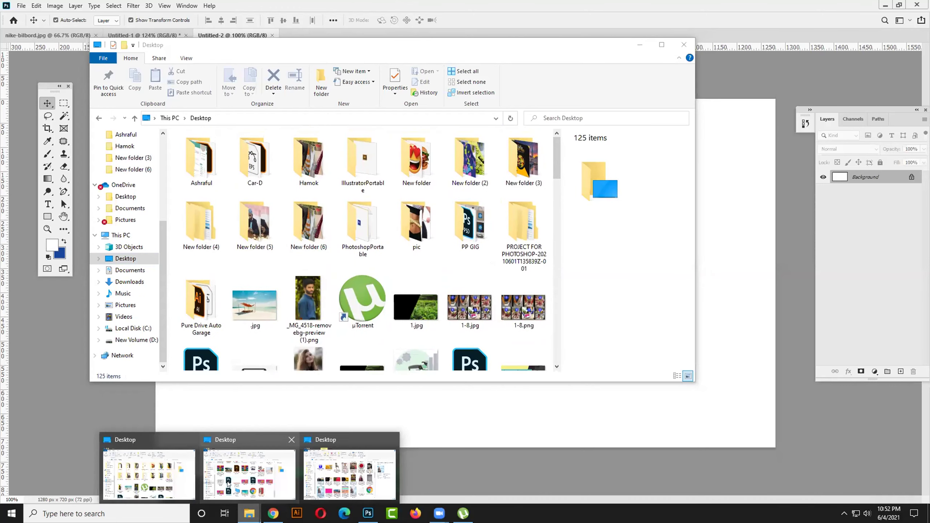
click(170, 479)
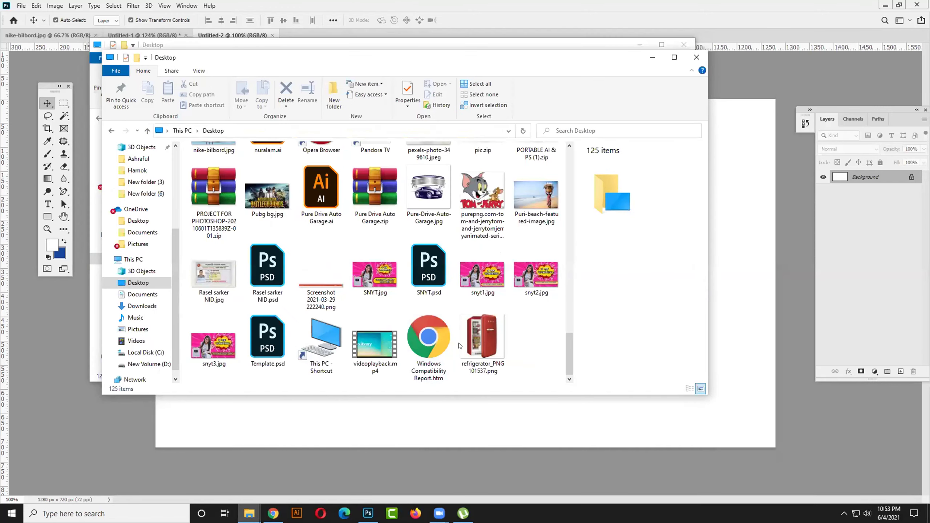
click(482, 346)
drag(482, 353, 737, 424)
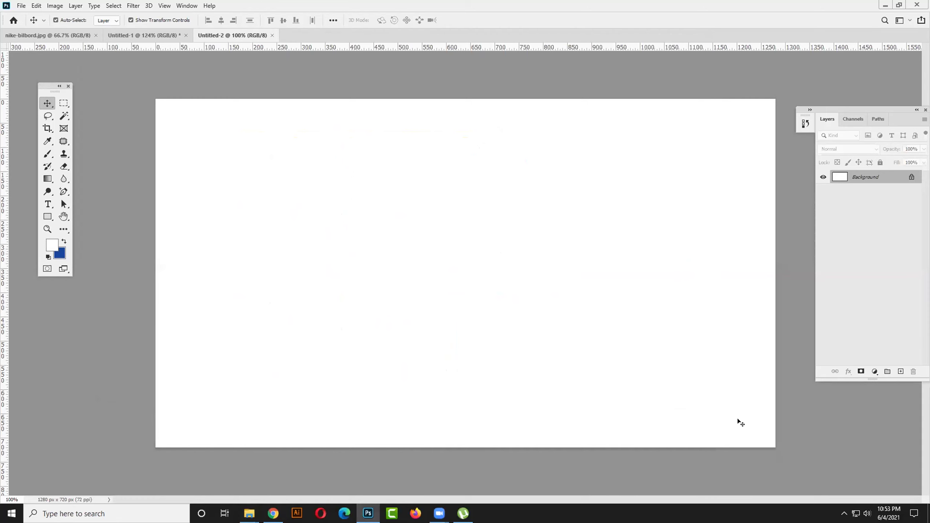
Step: Scale the placed refrigerator down to about 460 px tall and position it near the centre of the canvas
drag(646, 437, 522, 311)
drag(435, 281, 476, 344)
key(Return)
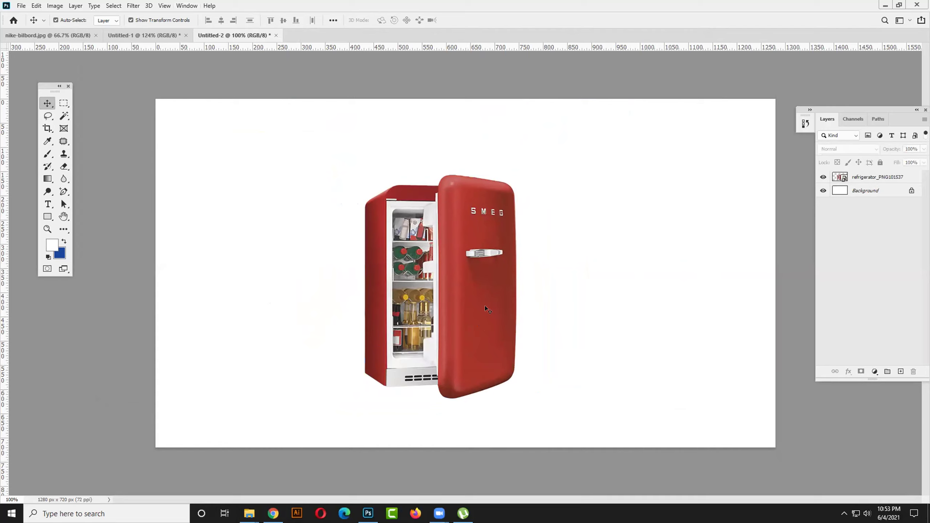
drag(480, 296, 498, 290)
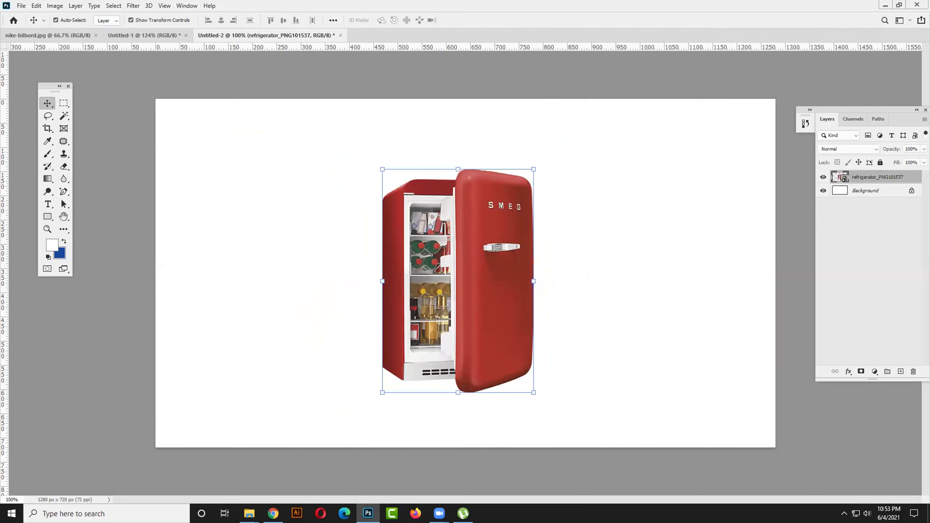
Step: Fill a new layer with the red sampled from the fridge door and move it beneath the refrigerator layer
click(900, 371)
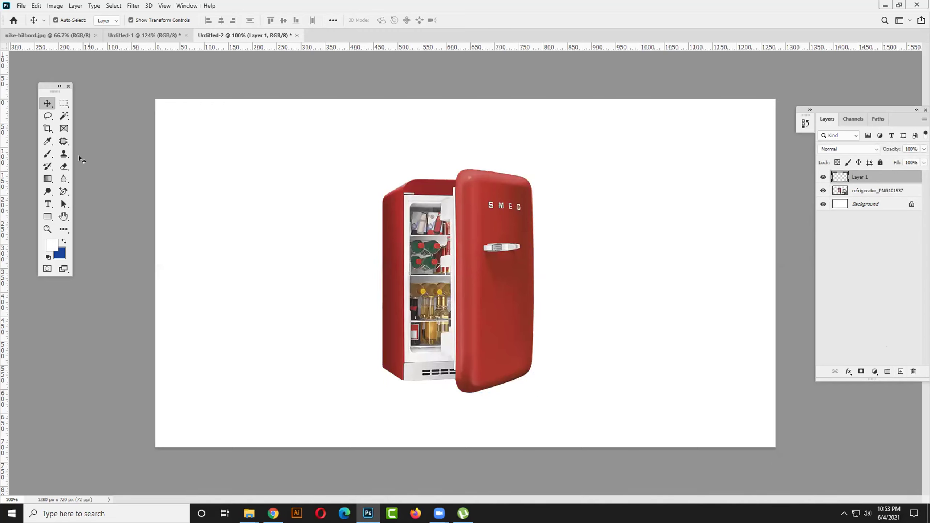
click(46, 142)
click(492, 277)
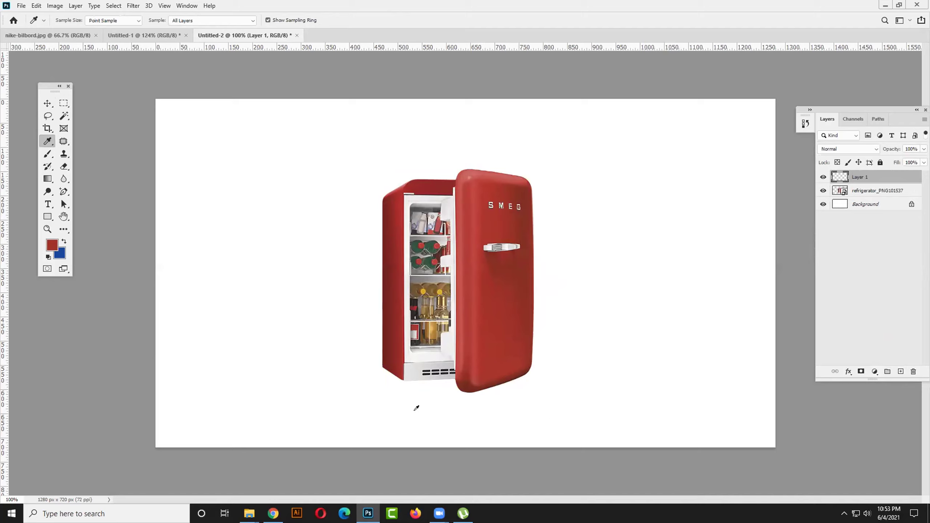
click(867, 513)
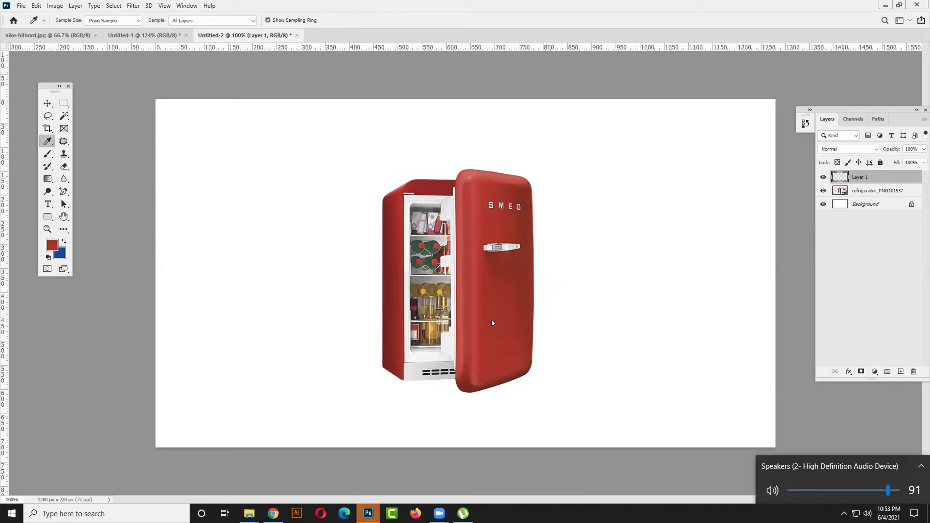
click(788, 240)
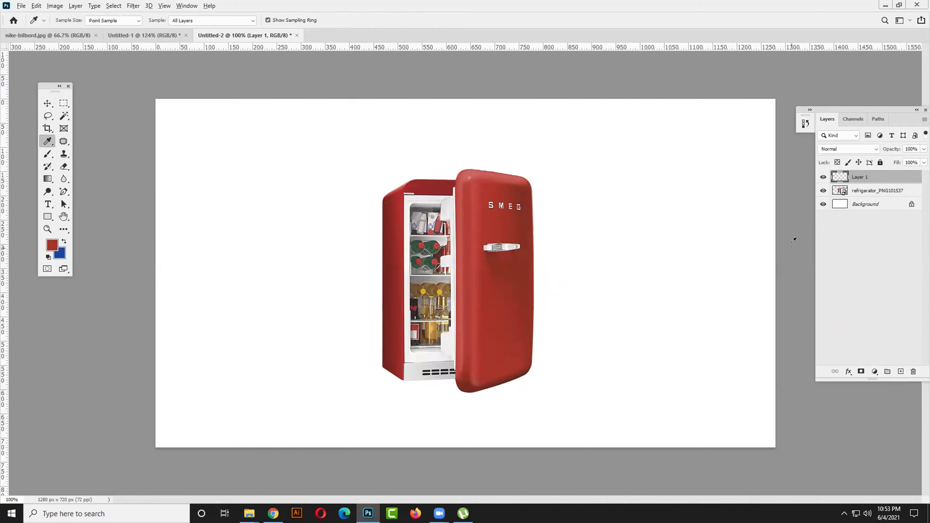
key(alt+BackSpace)
drag(888, 178, 884, 200)
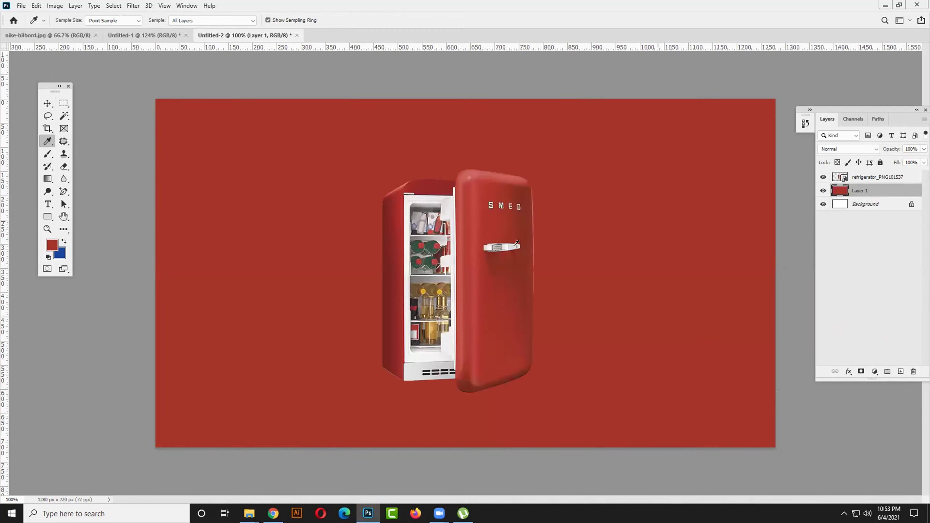
Step: Add a new layer above the red fill and sample a lighter red from the refrigerator door
click(900, 371)
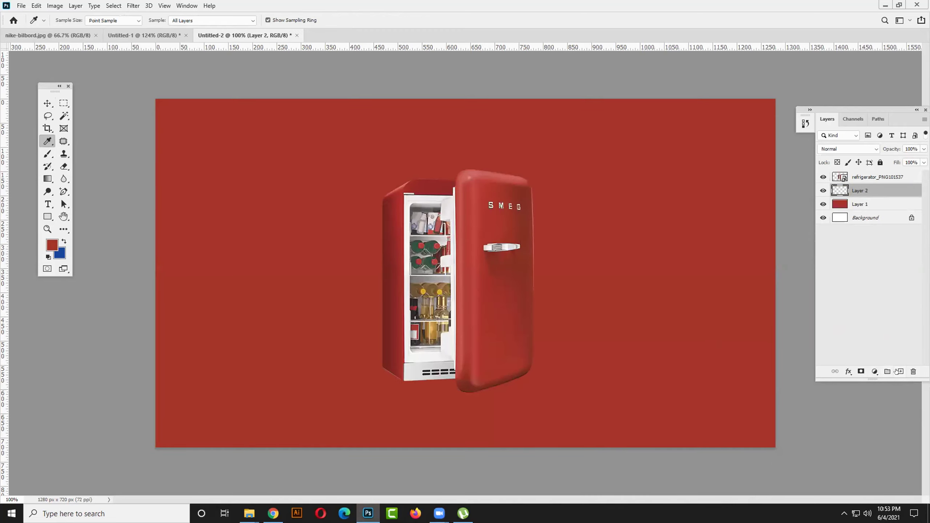
click(471, 311)
click(473, 310)
click(475, 301)
Step: Move the refrigerator slightly higher on the canvas and nudge the red background layer back towards the canvas edges
click(47, 103)
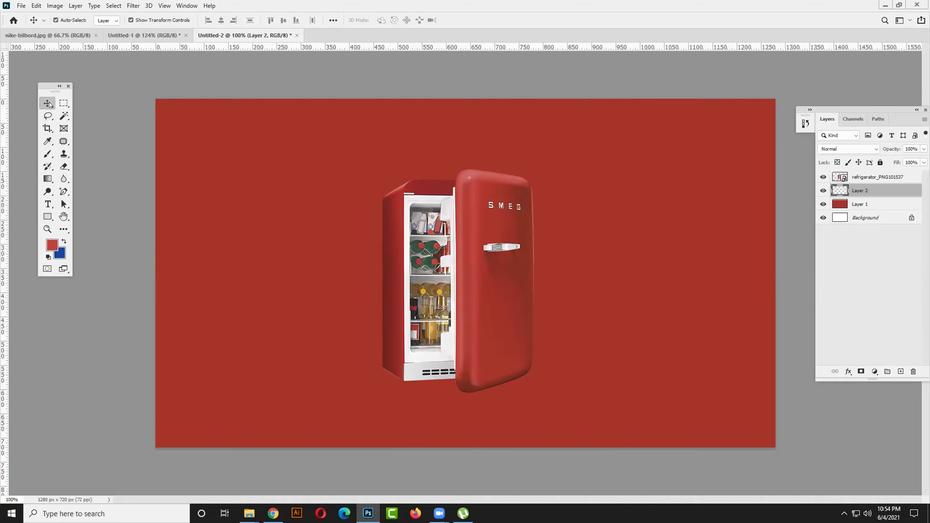
click(118, 158)
drag(498, 300, 475, 279)
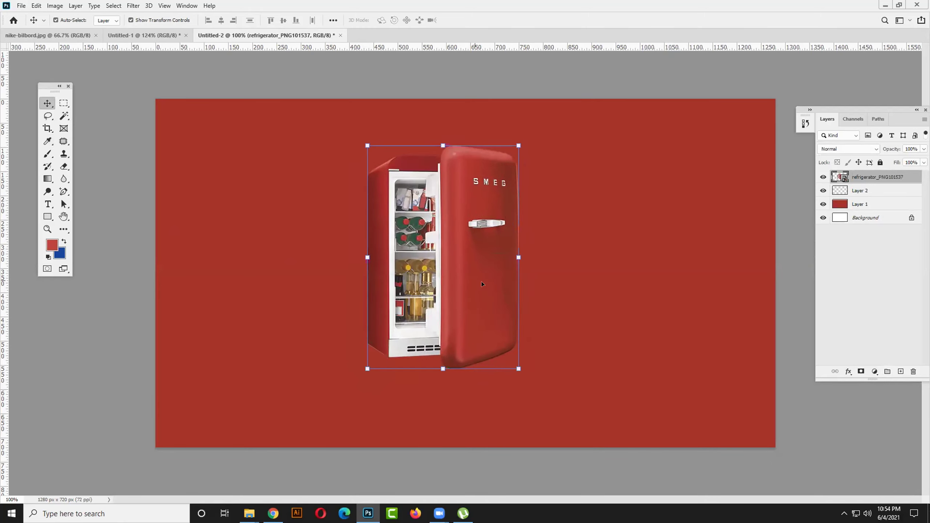
mouse_move(620, 288)
mouse_down()
mouse_move(645, 248)
mouse_move(576, 343)
mouse_move(601, 272)
mouse_move(621, 295)
mouse_up()
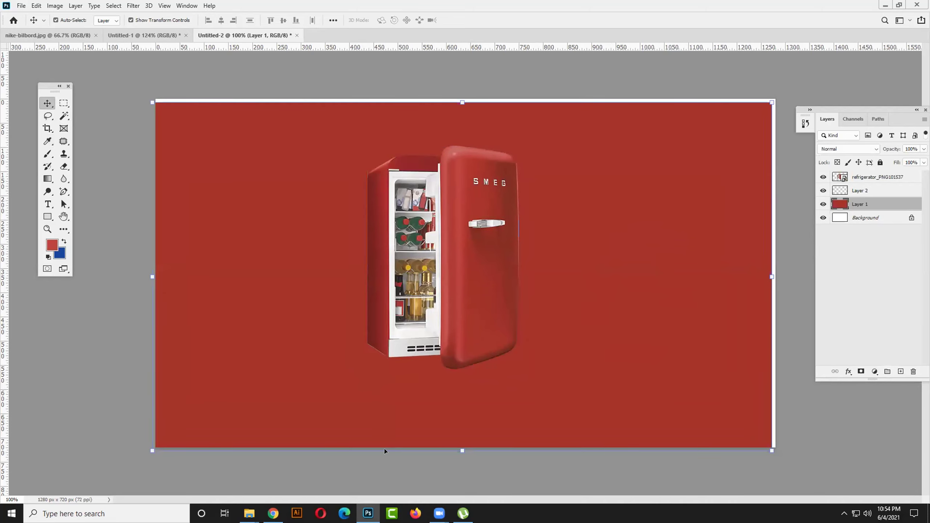
mouse_move(466, 338)
mouse_down()
mouse_move(460, 319)
mouse_move(479, 341)
mouse_up()
drag(569, 340, 569, 338)
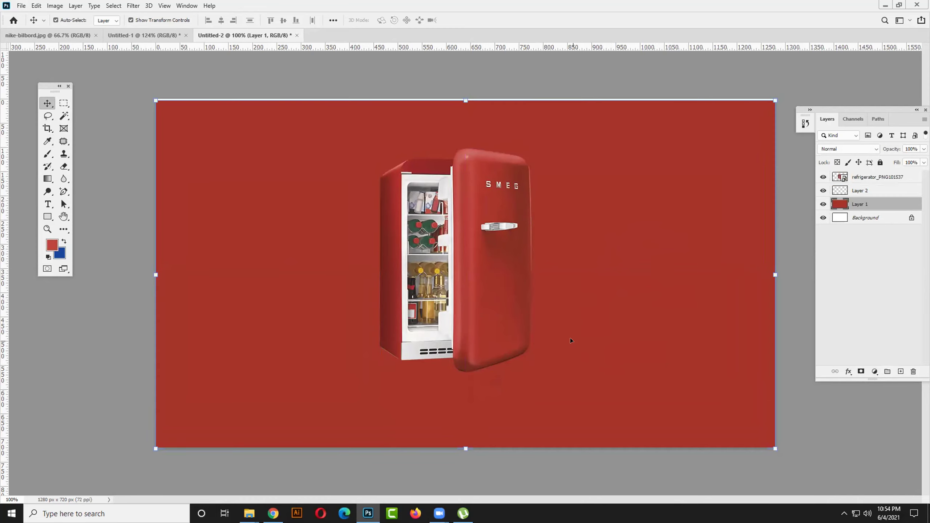
key(Up)
key(Up)
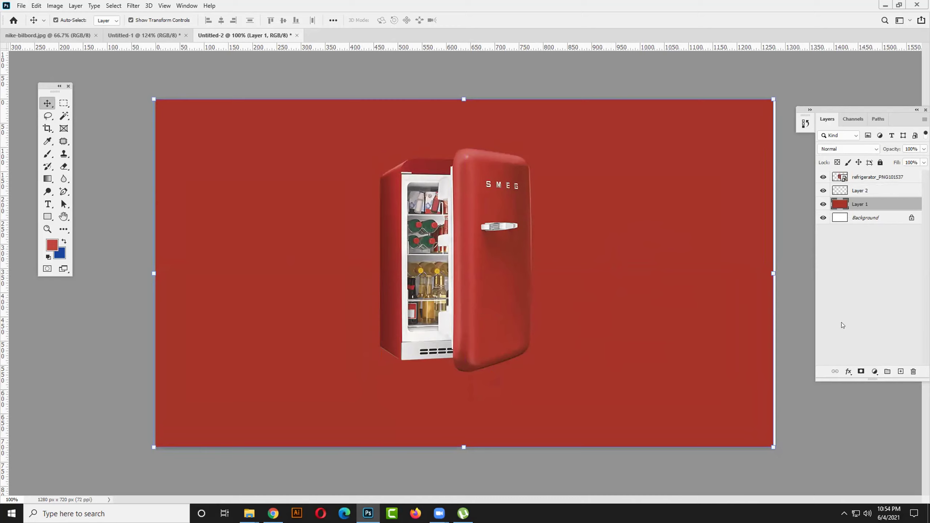
Step: Try a single hard-edged 1100 px brush dab behind the refrigerator on a new layer, and undo it
click(900, 372)
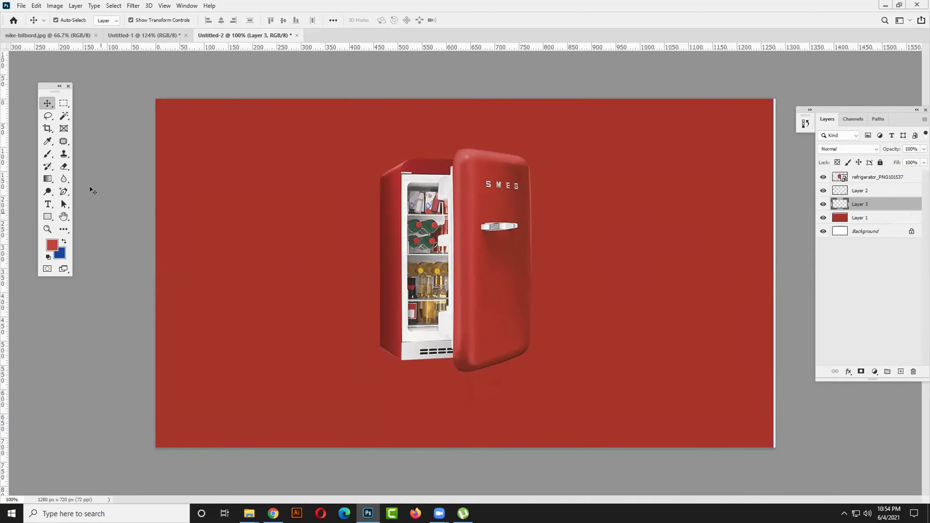
click(47, 141)
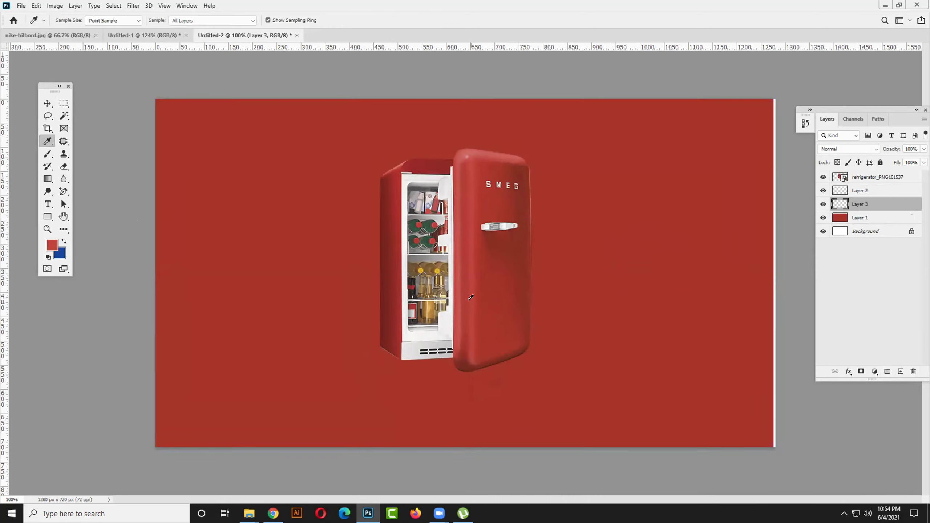
click(47, 153)
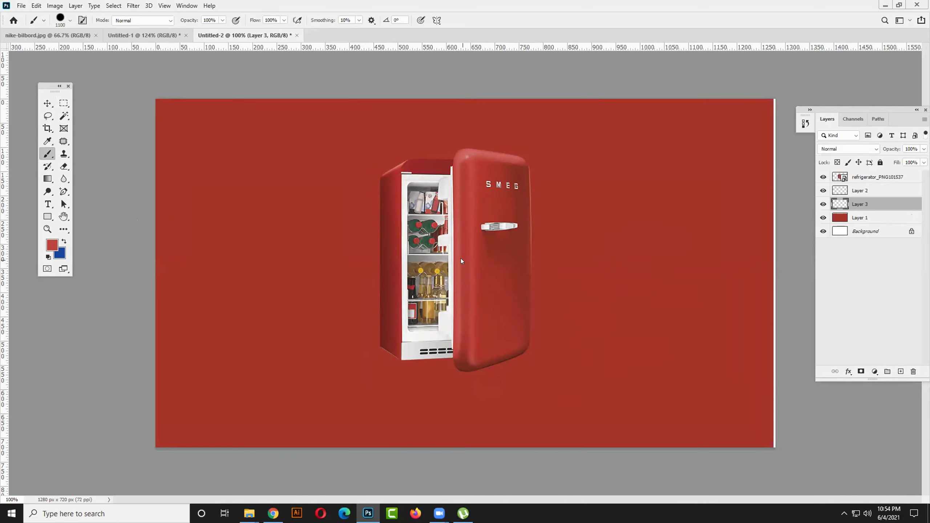
click(461, 258)
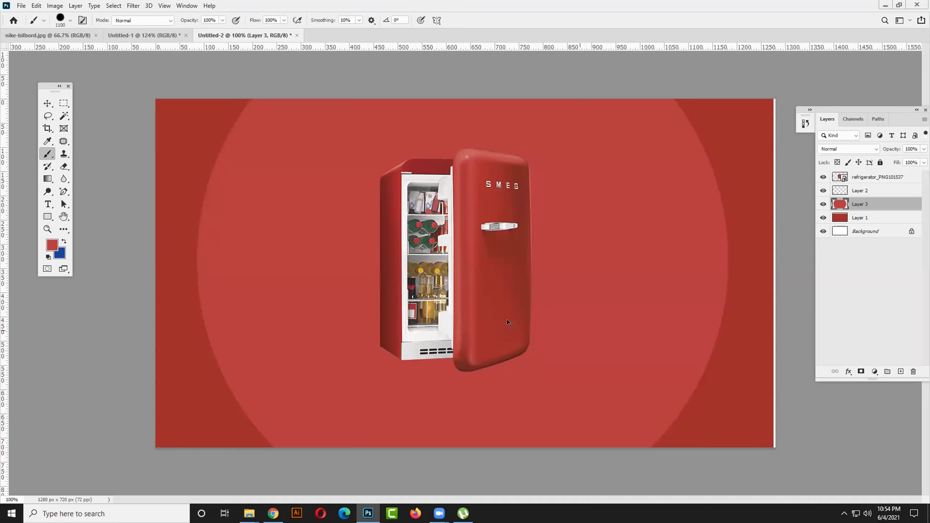
key(ctrl+z)
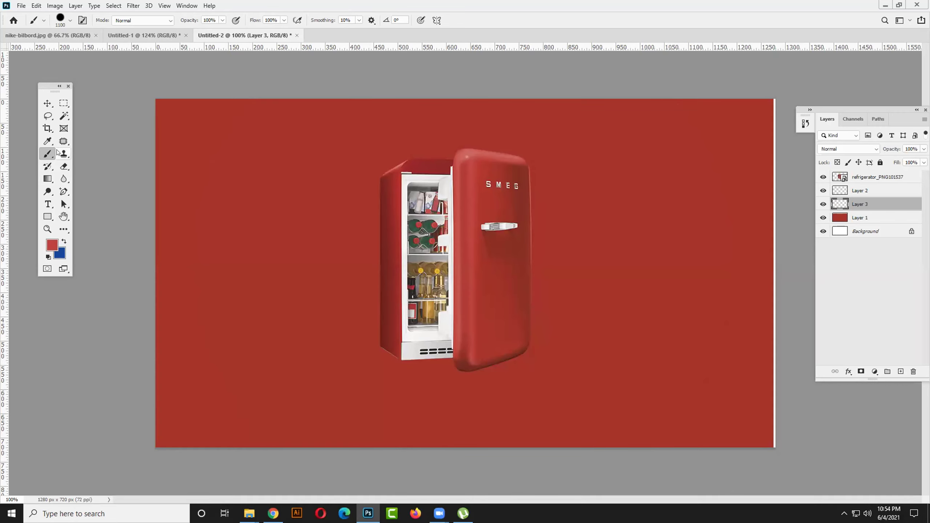
Step: Paint a glow behind the refrigerator with a lighter red and a soft-edged 1100 px brush, using three dabs on the same spot
click(52, 245)
drag(597, 366, 588, 344)
key(Return)
click(71, 20)
drag(65, 71, 18, 71)
key(Return)
click(472, 266)
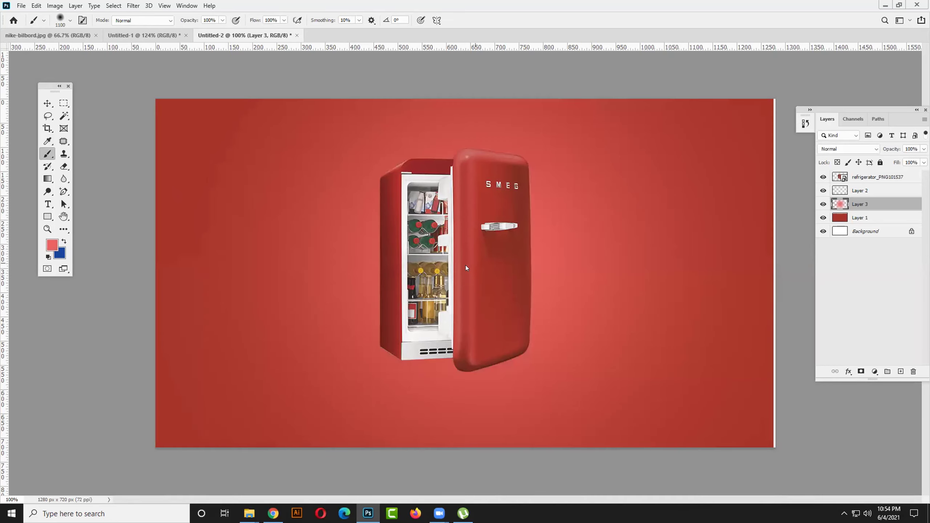
click(466, 268)
click(466, 270)
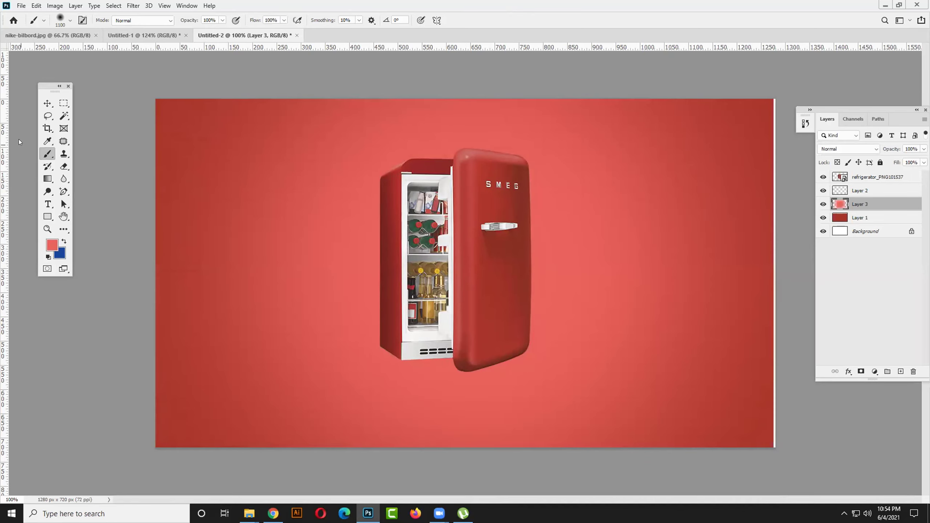
Step: Delete the glow layer, the red fill layer and the empty Layer 2
click(47, 103)
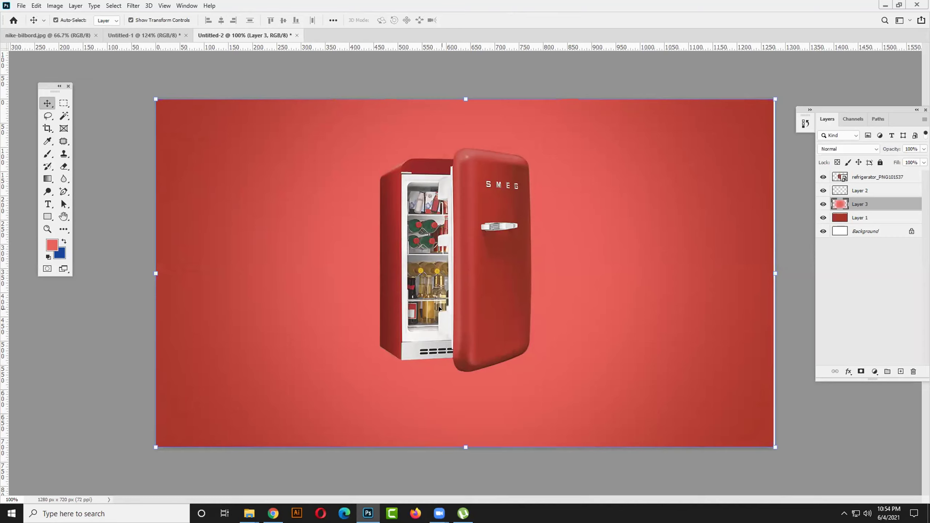
drag(608, 314, 613, 265)
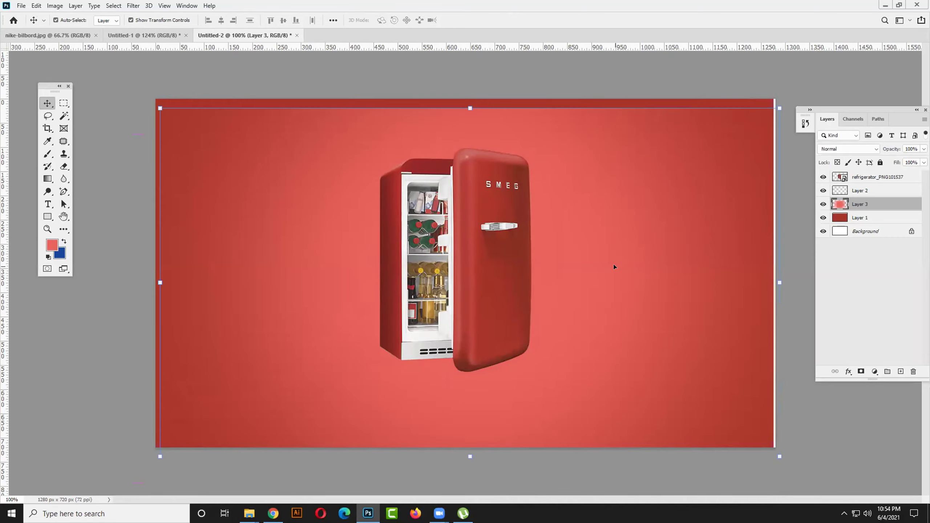
key(Delete)
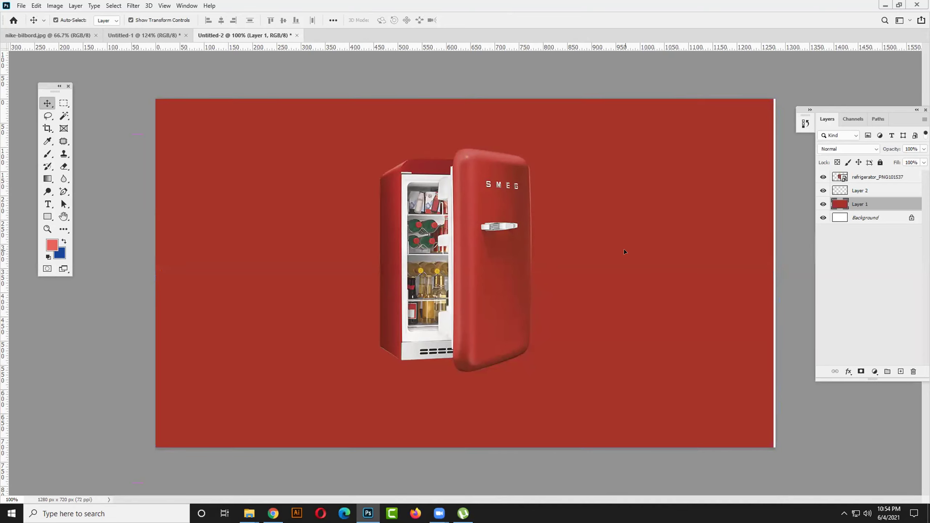
key(Delete)
drag(464, 275, 471, 254)
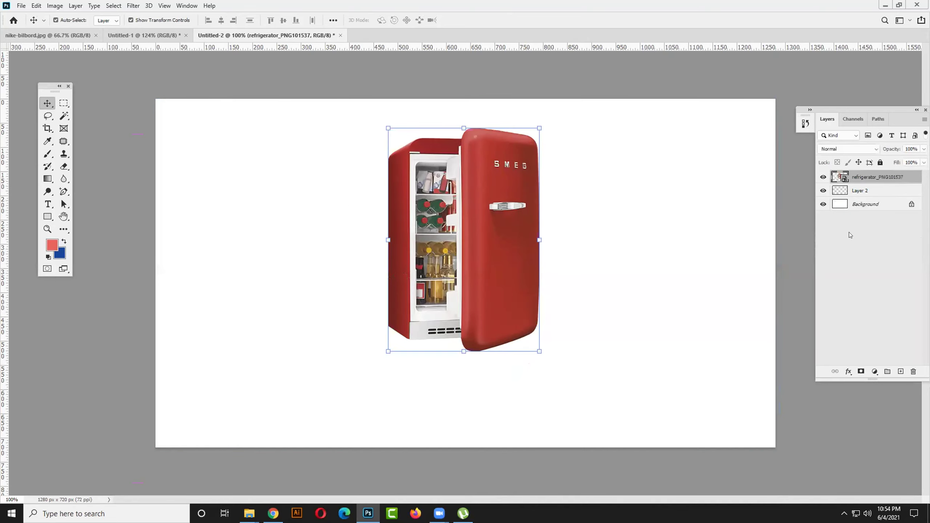
key(Delete)
Step: Reposition the refrigerator slightly left of the canvas centre, and toggle the white Background layer off and back on
click(492, 309)
drag(493, 312, 499, 270)
click(822, 191)
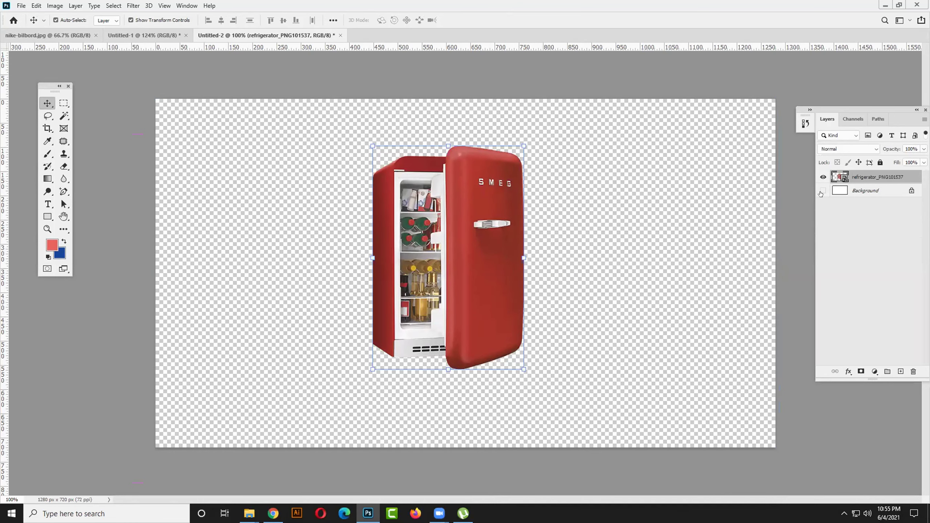
click(820, 192)
click(821, 192)
click(821, 193)
click(821, 193)
drag(497, 276, 494, 292)
click(823, 190)
Step: Fill a new layer with the dark red sampled from the refrigerator's side and move it beneath the refrigerator layer
click(900, 372)
click(47, 141)
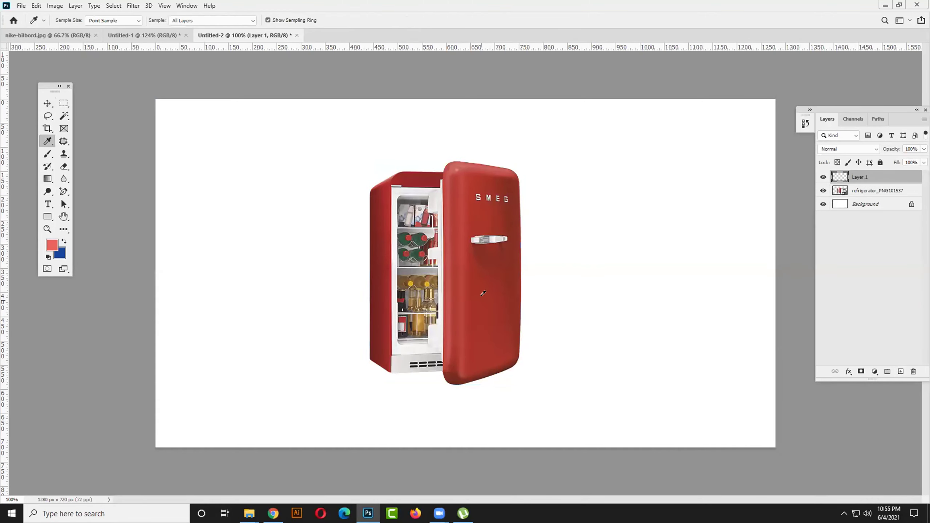
click(388, 261)
click(380, 258)
key(alt+BackSpace)
drag(878, 180, 879, 197)
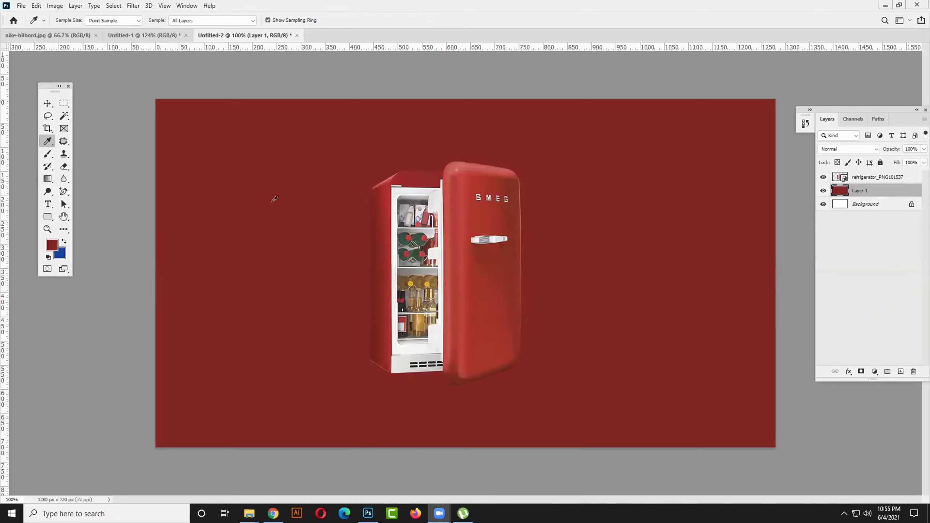
Step: Add a new layer above the dark red fill and set the foreground colour to white, ffffff
click(900, 371)
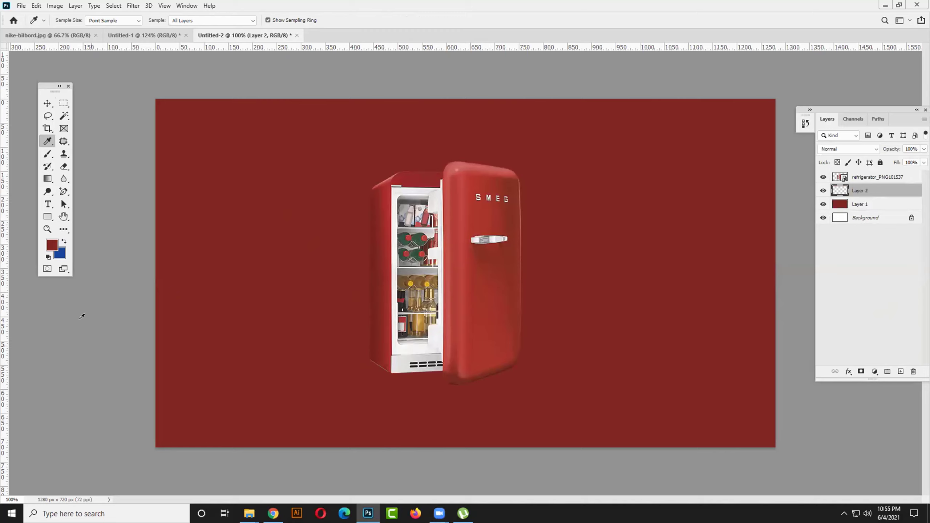
click(51, 248)
text(ffffff)
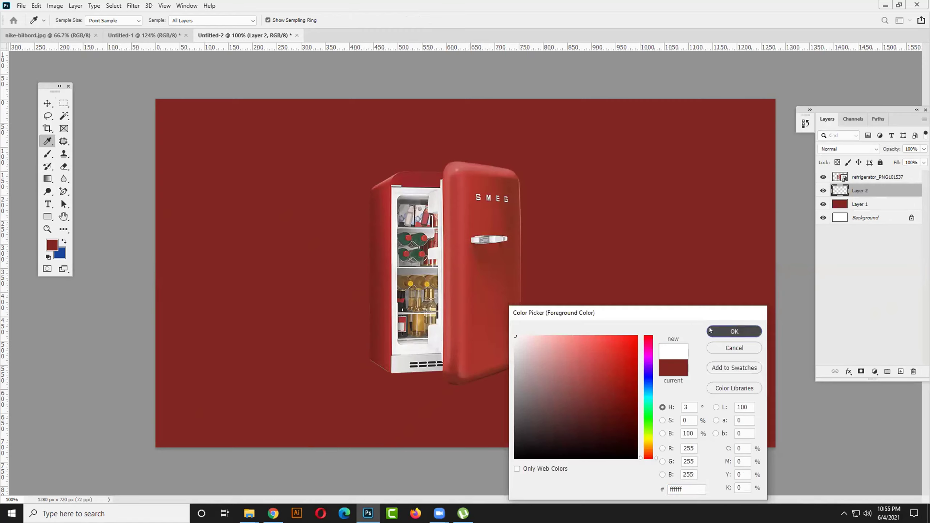
click(734, 331)
Step: Shift the floating toolbox a little lower and activate the Brush tool for painting on the new layer
click(44, 106)
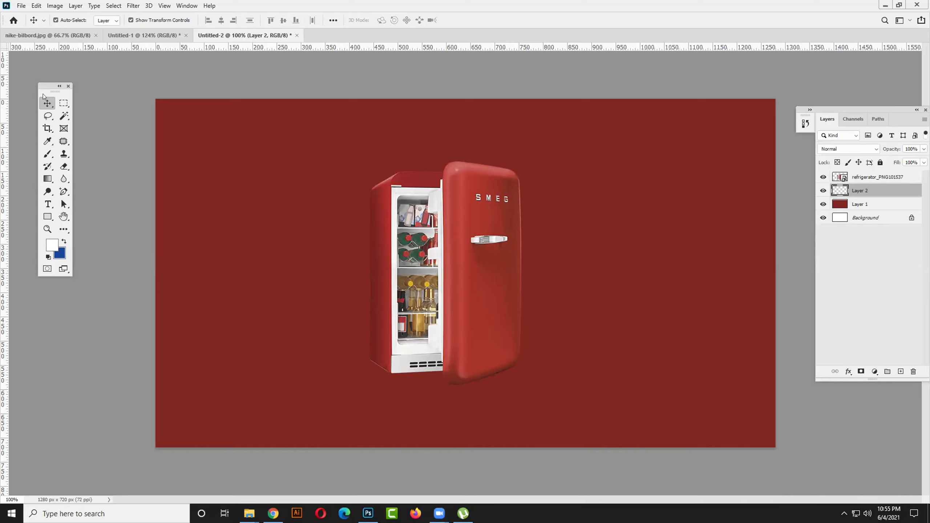
drag(49, 87, 39, 113)
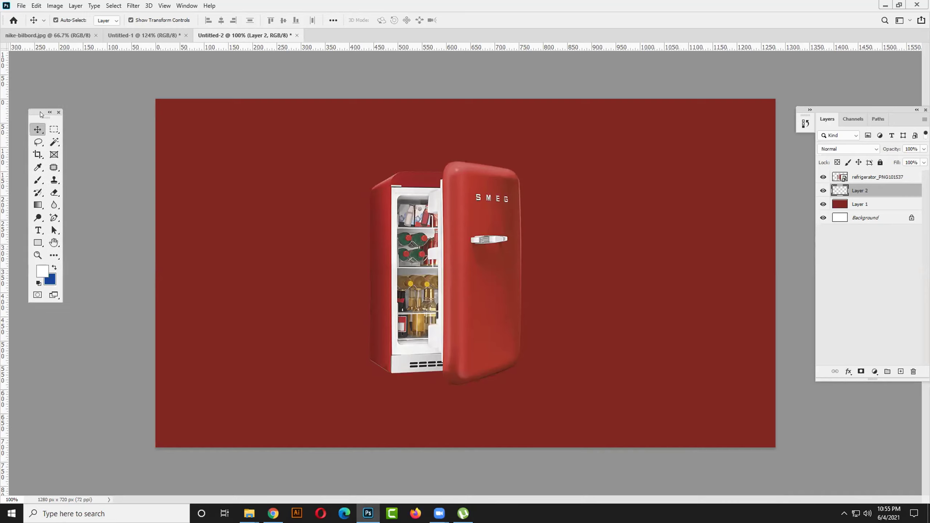
click(33, 177)
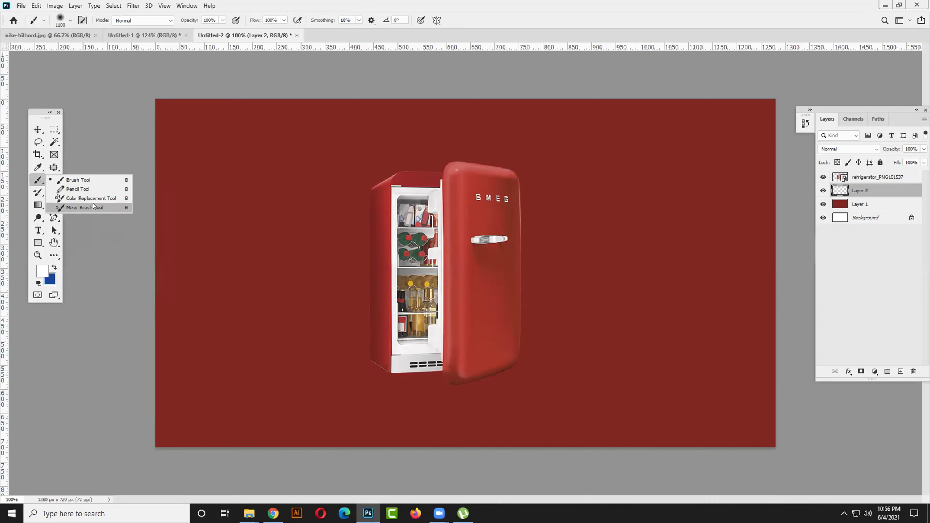
click(87, 180)
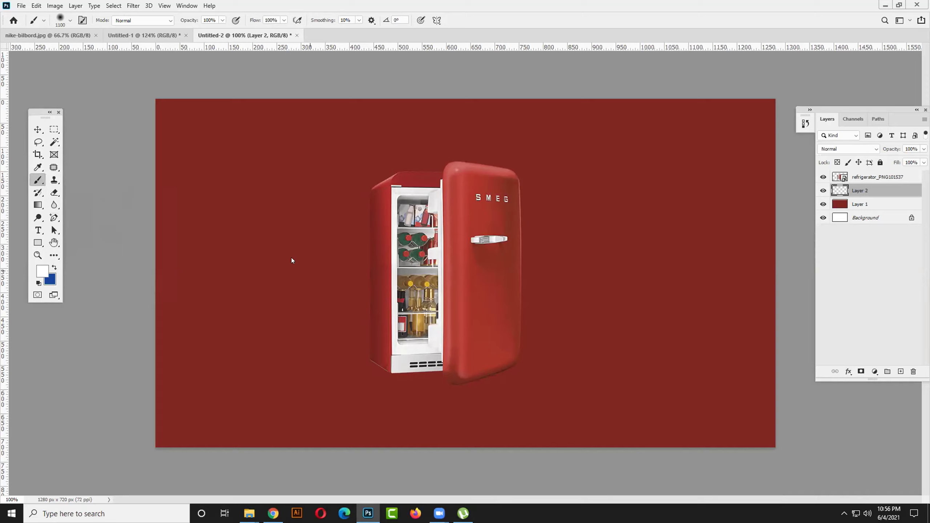